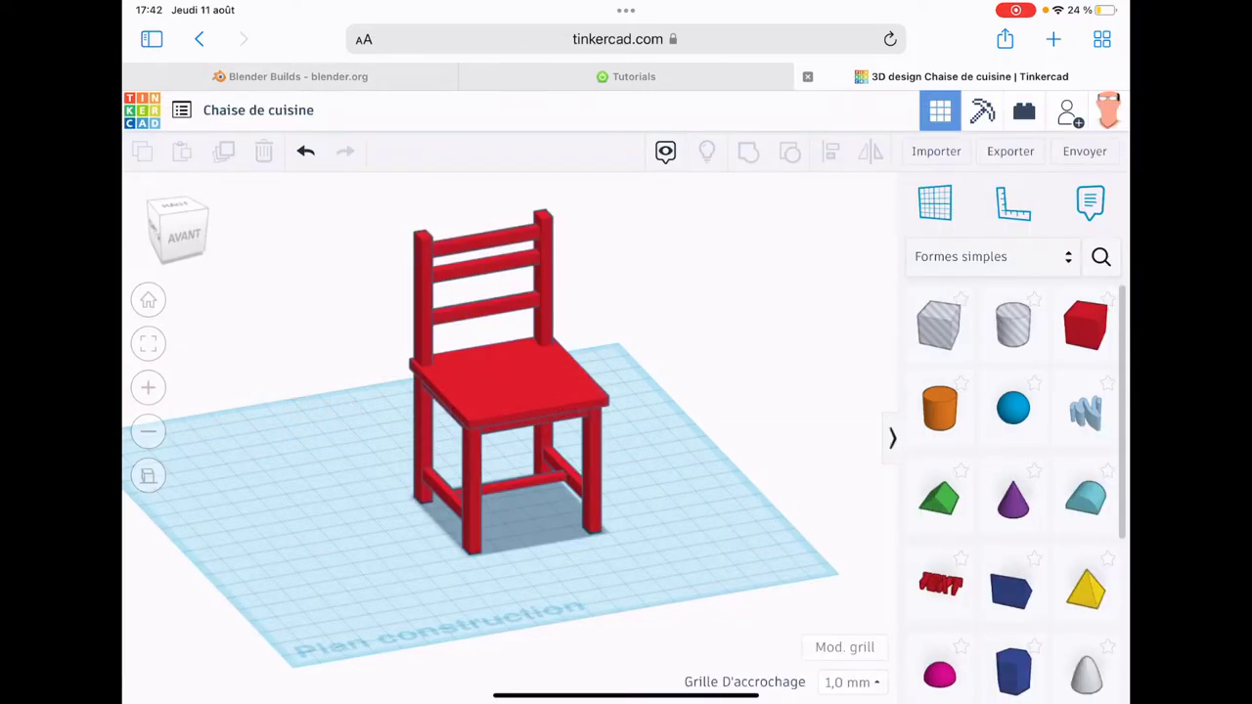
Orbit and zoom around the chair, undoing to restore the transparent hole box in the seat
mouse_move(685, 441)
left_mouse_down()
mouse_move(607, 352)
mouse_move(568, 357)
mouse_move(539, 303)
mouse_move(558, 323)
left_mouse_up()
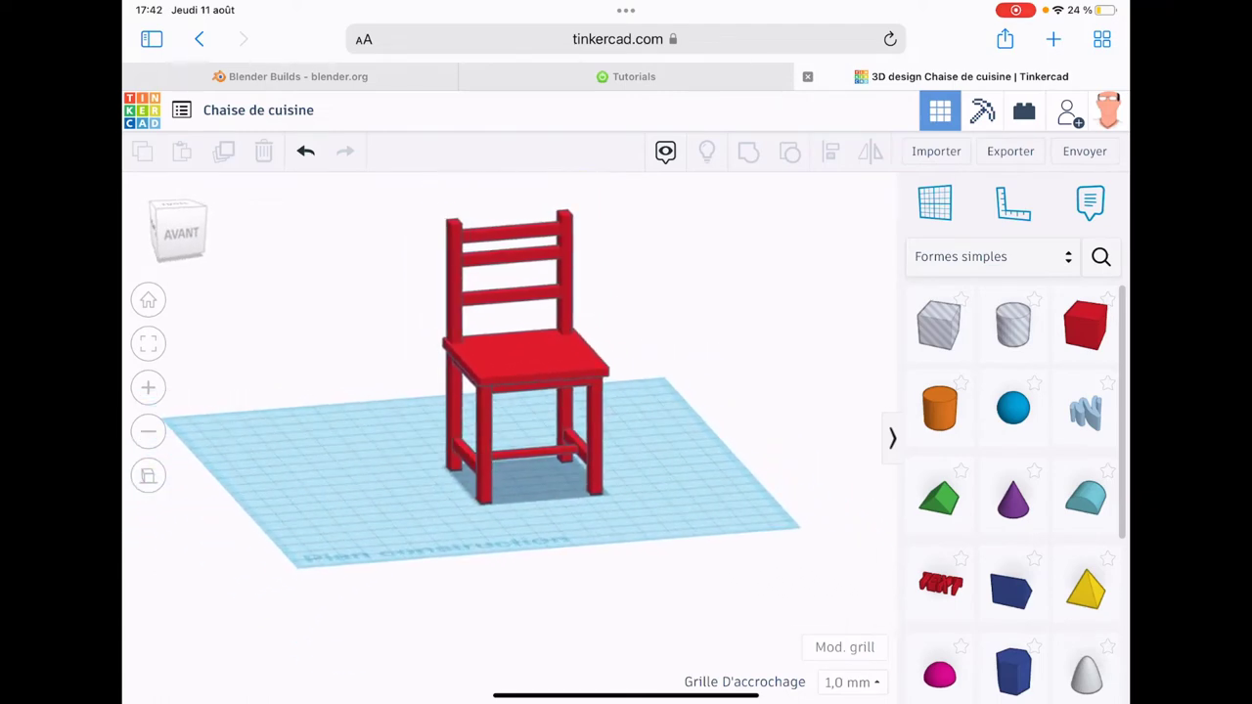
mouse_move(528, 392)
left_mouse_down()
mouse_move(533, 382)
mouse_move(596, 396)
mouse_move(548, 381)
mouse_move(582, 372)
left_mouse_up()
scroll(519, 392, "up", 2)
scroll(519, 392, "up", 2)
scroll(518, 392, "up", 2)
scroll(518, 392, "up", 1)
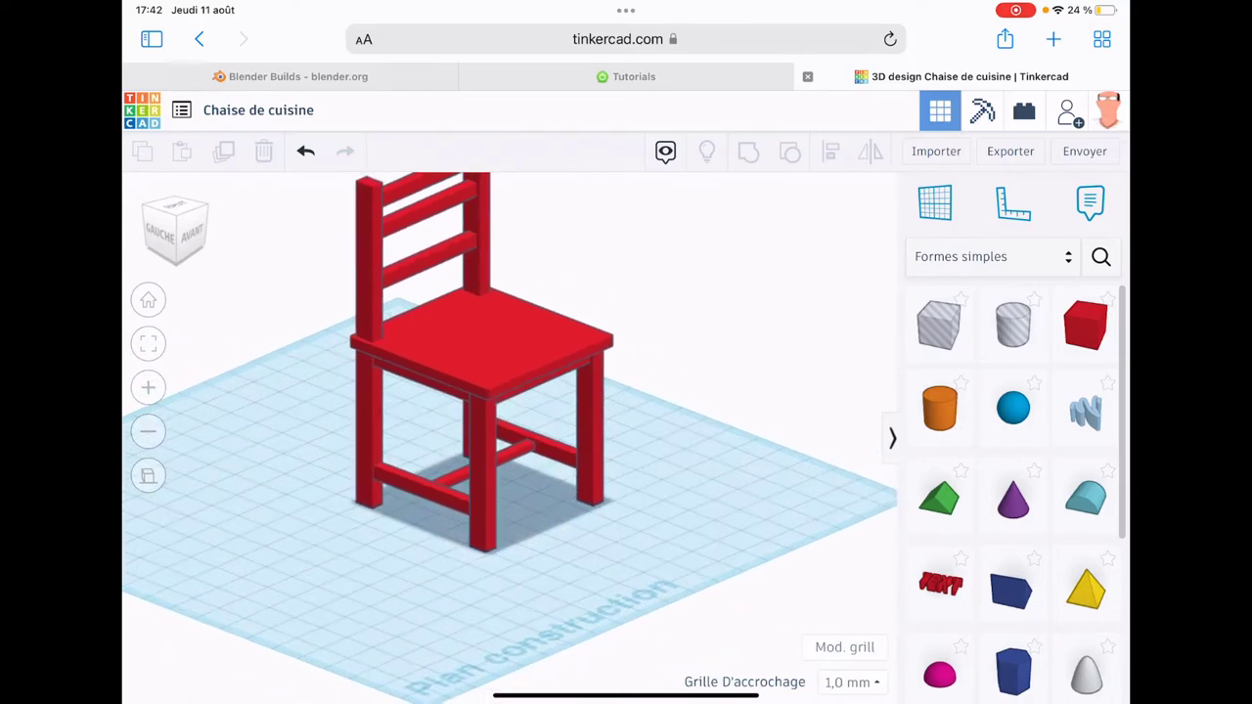
key("ctrl+z")
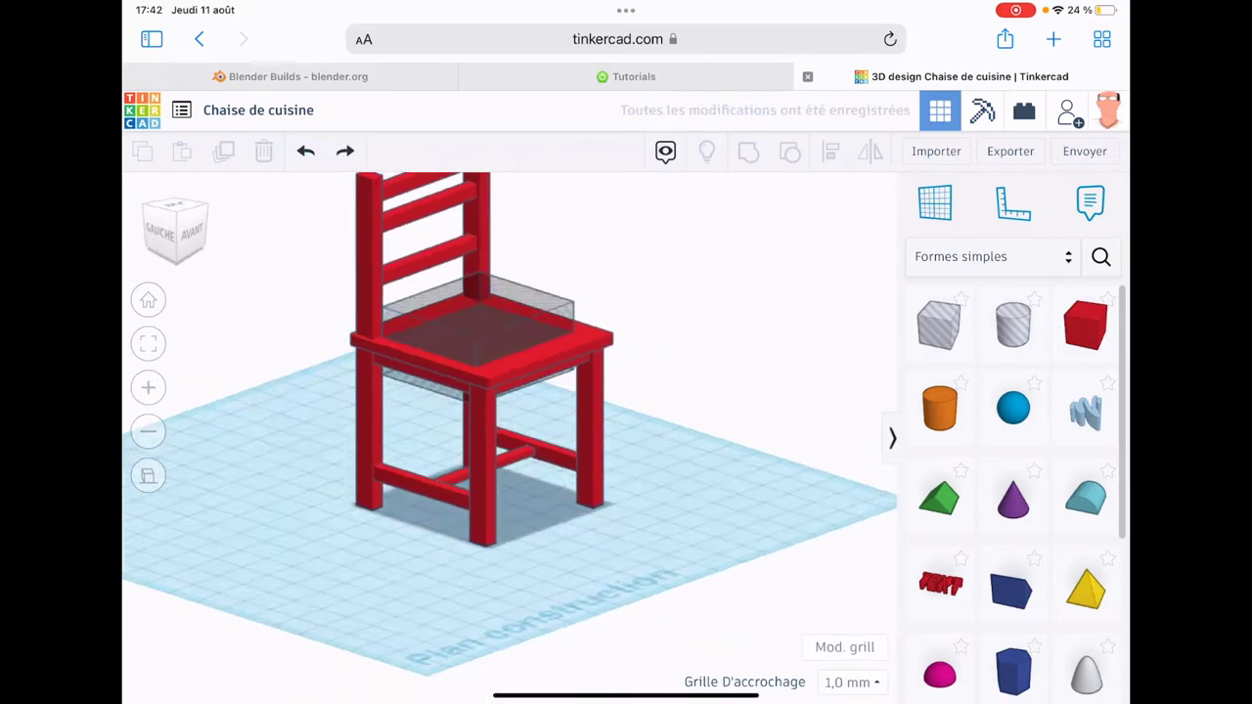
left_click_drag(587, 441, 489, 387)
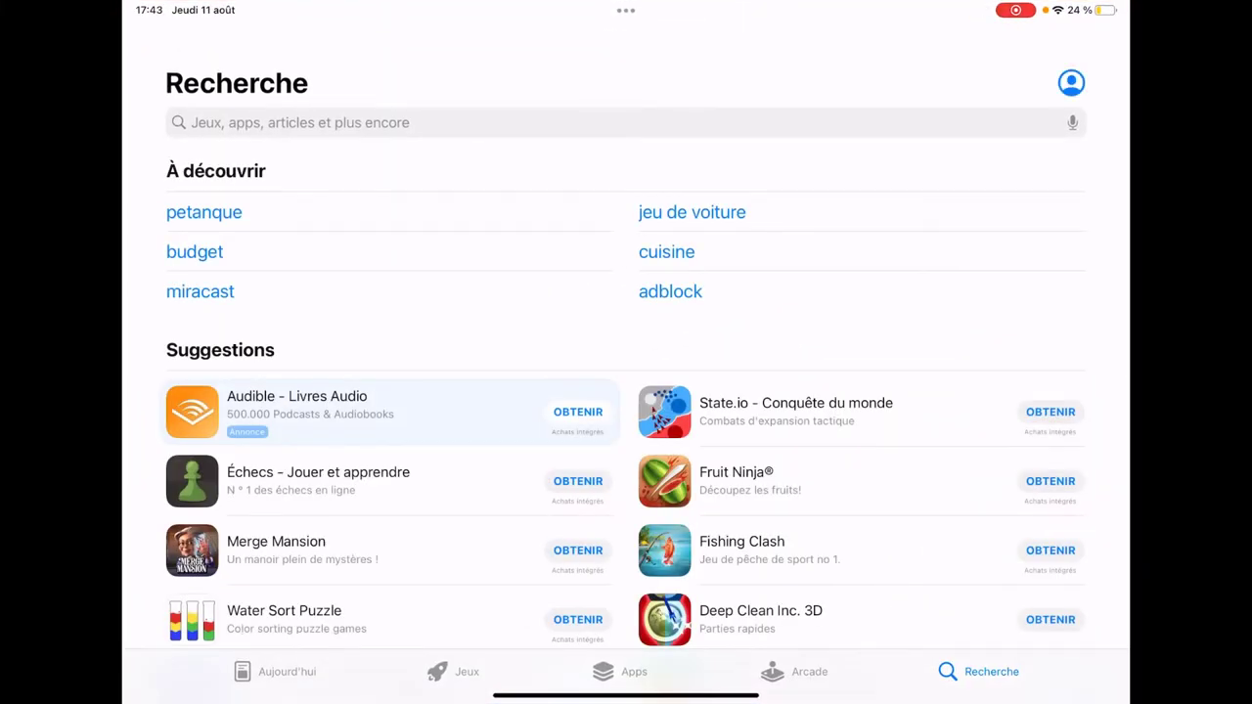
Search the App Store for 'tinkercad'
left_click(627, 122)
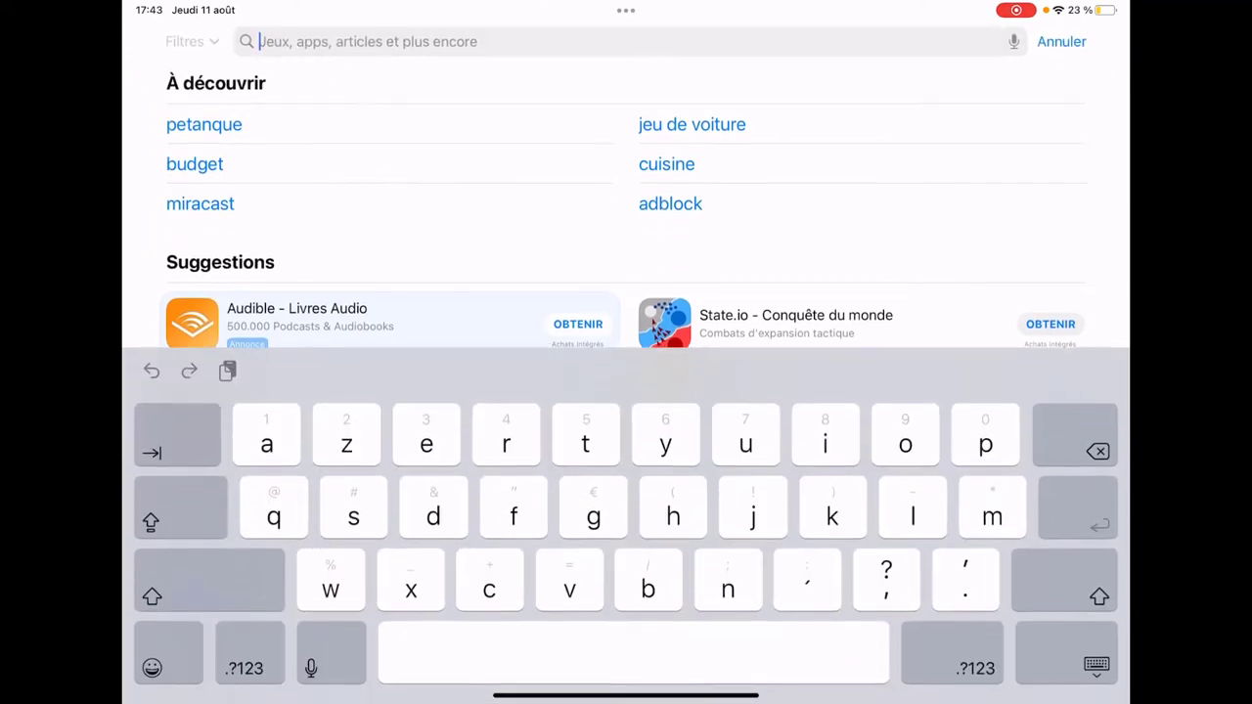
type("tinke")
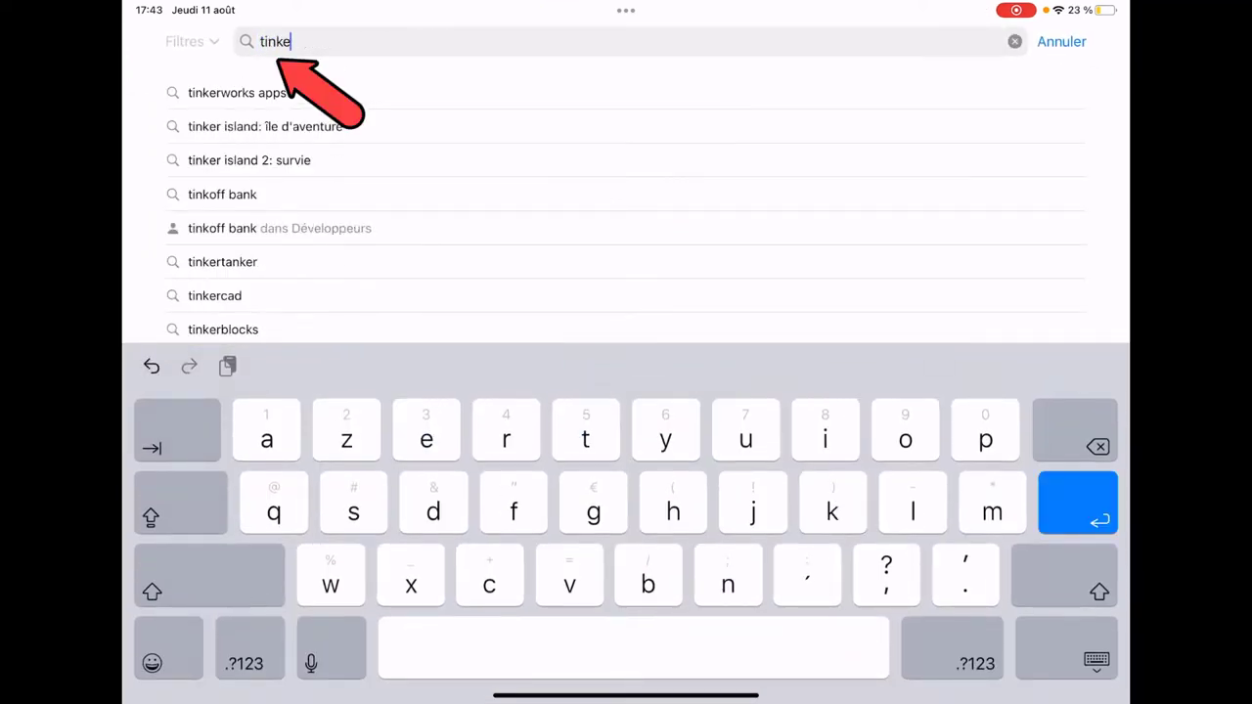
type("rcad")
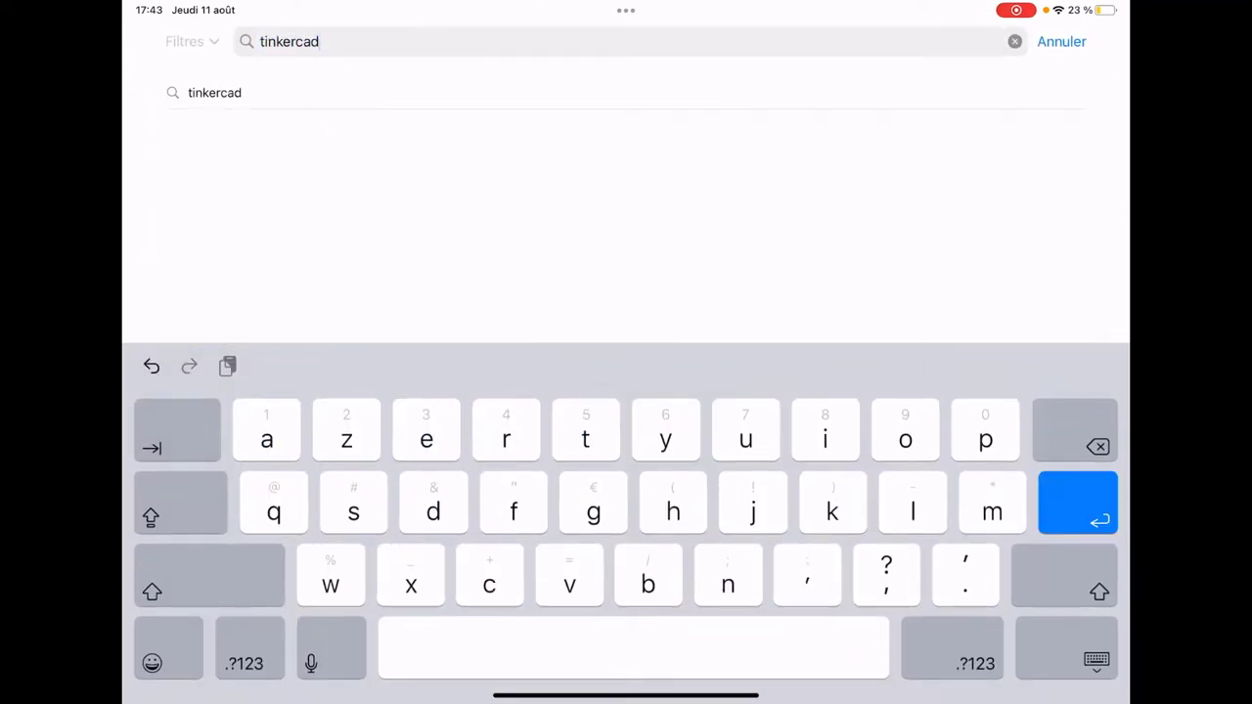
key("Return")
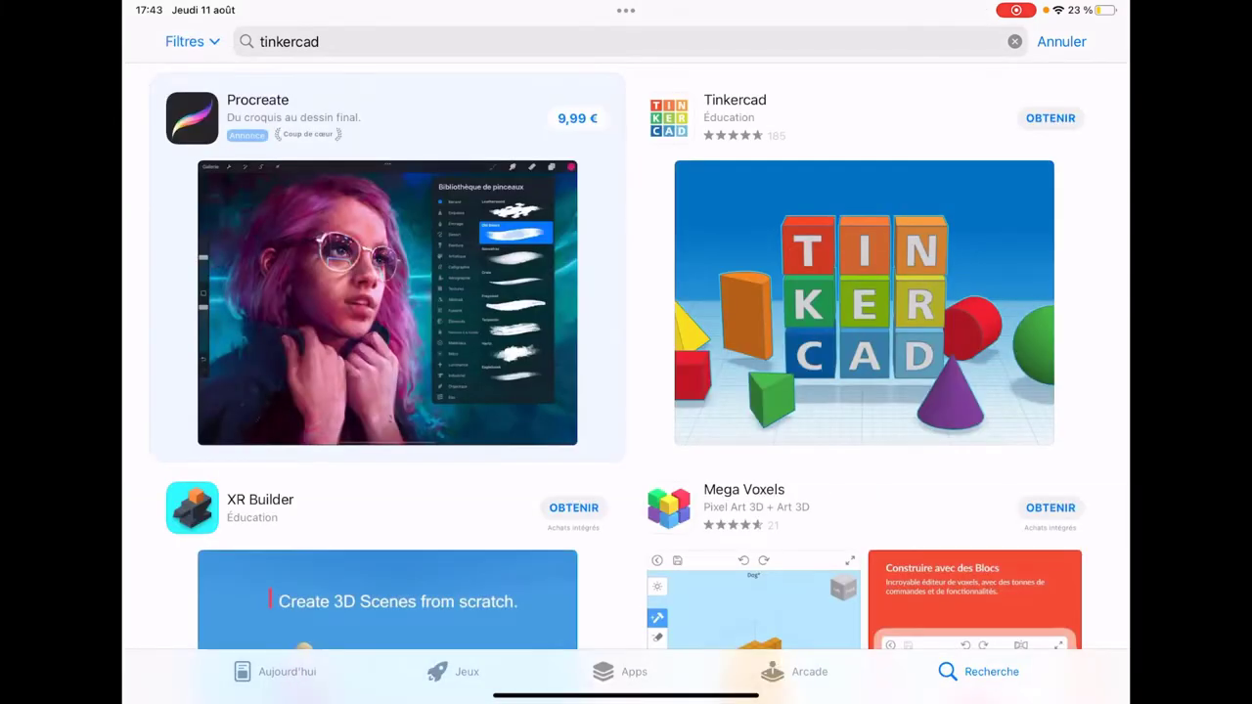
Install Tinkercad from the search results and launch it
scroll(626, 392, "down", 2)
scroll(627, 392, "up", 2)
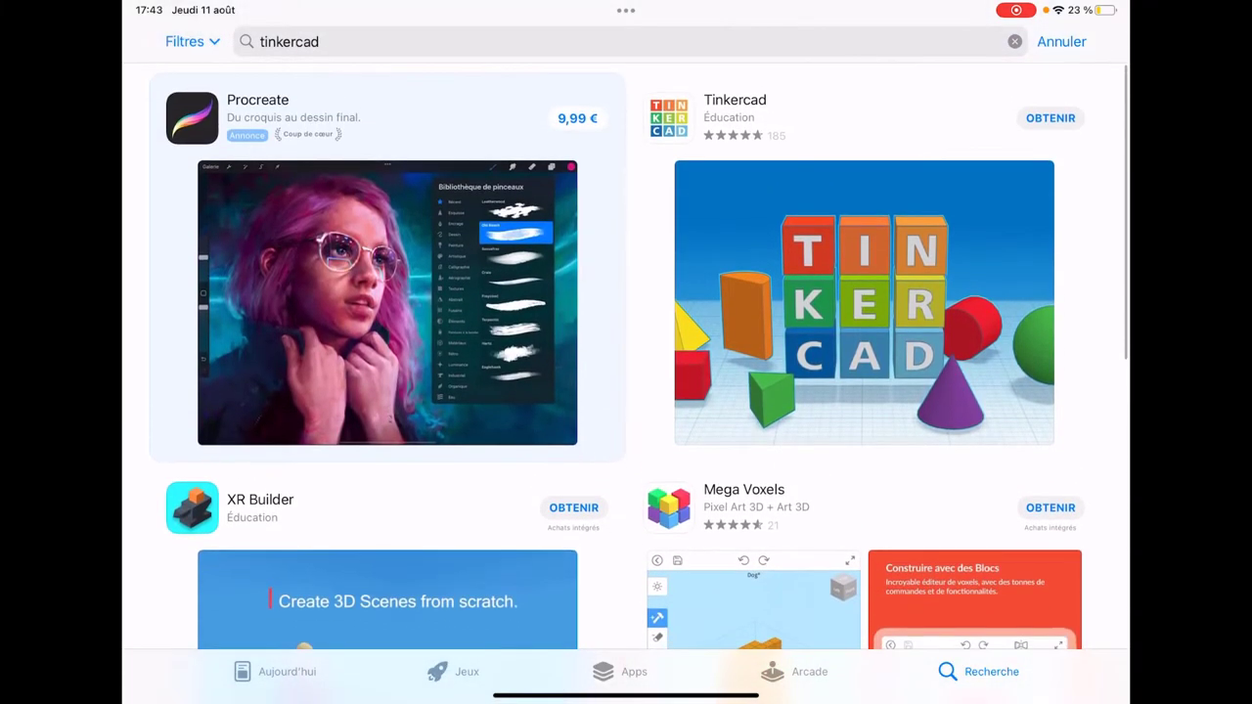
left_click(1050, 117)
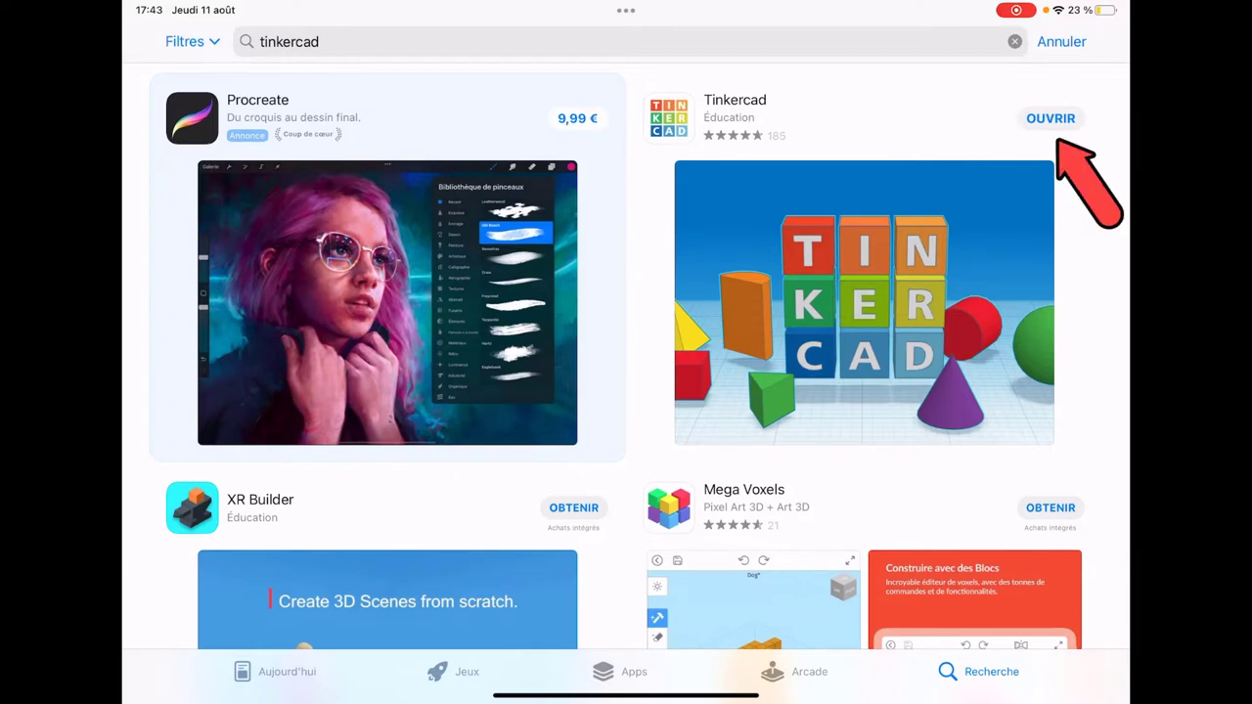
left_click(1051, 119)
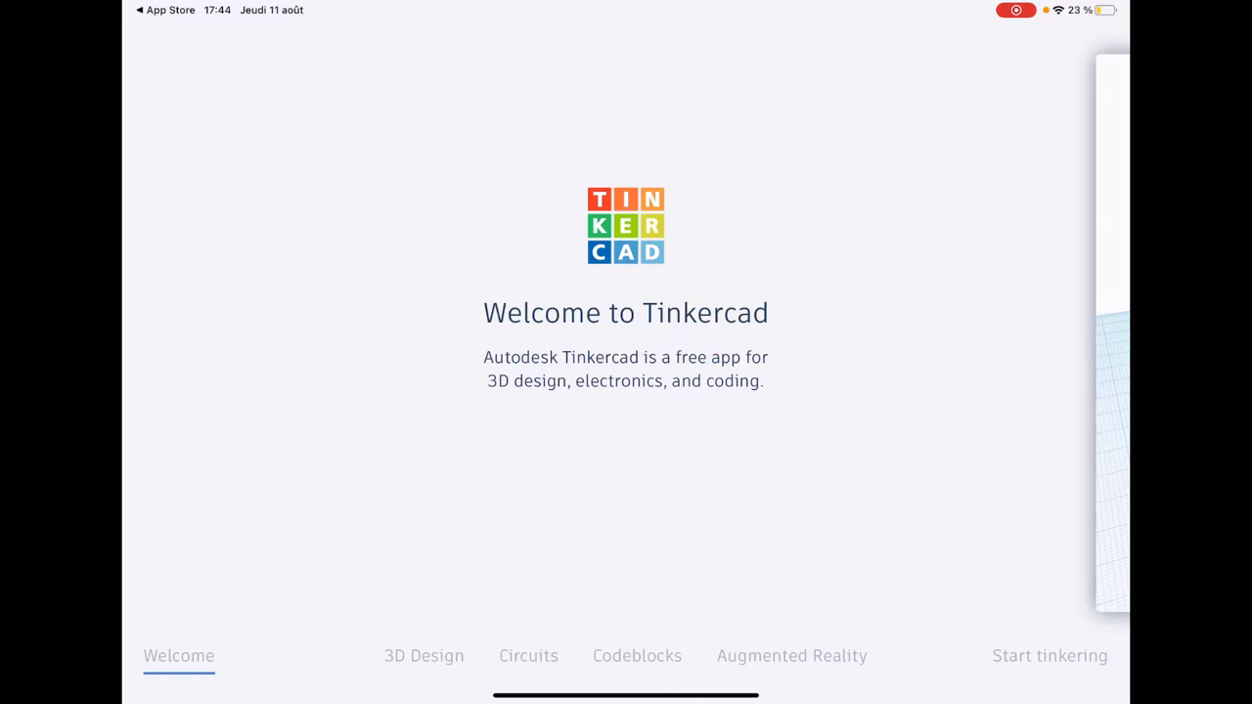
Skip the intro slides through 3D Design and Start tinkering to the Bienvenue page
left_click(423, 655)
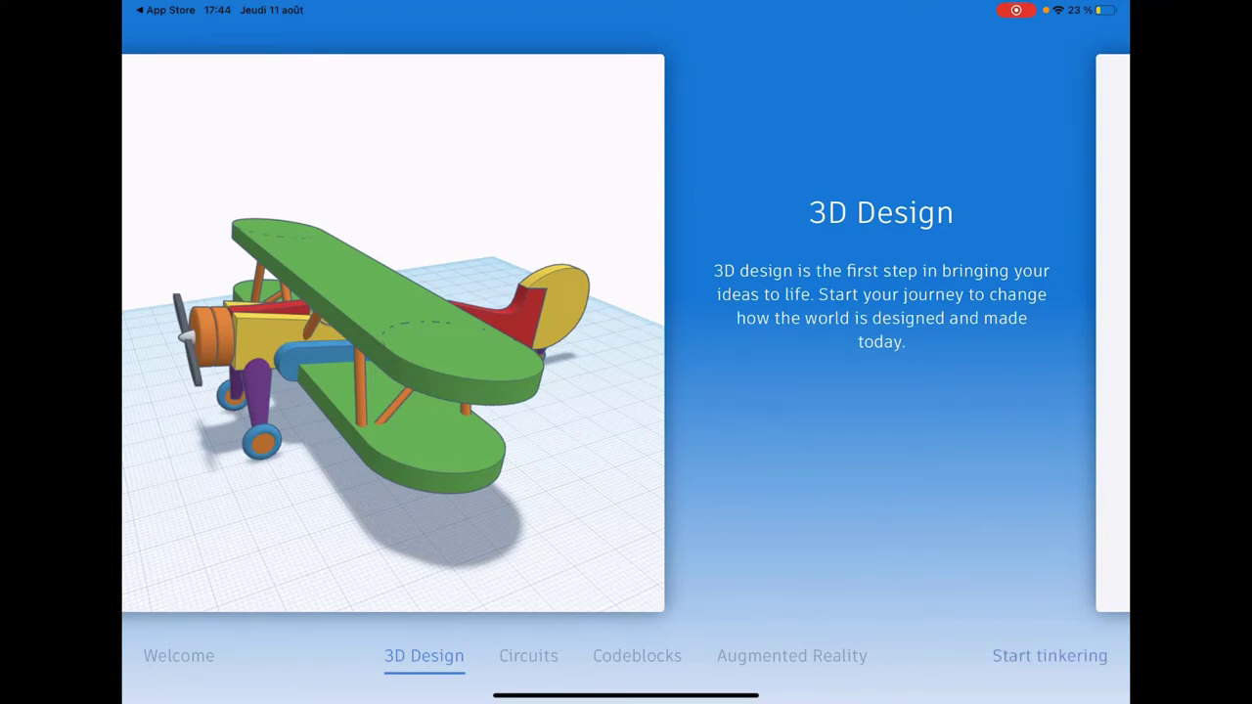
left_click(1050, 656)
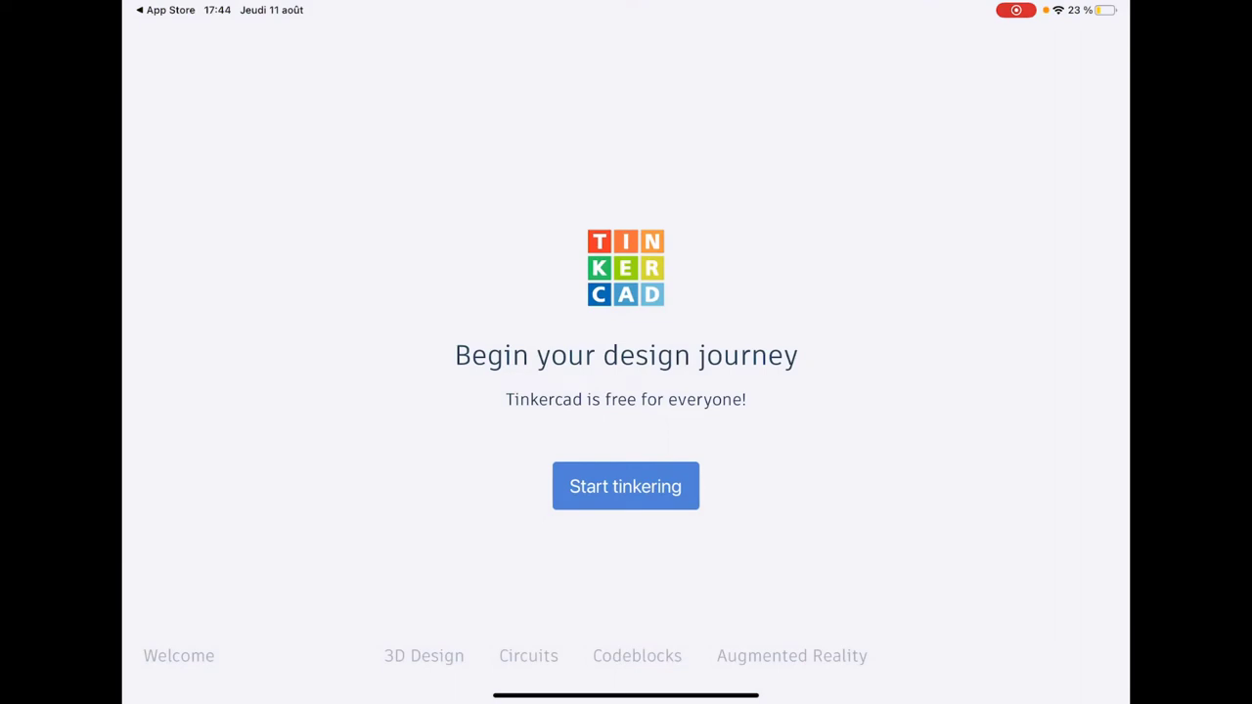
left_click(626, 486)
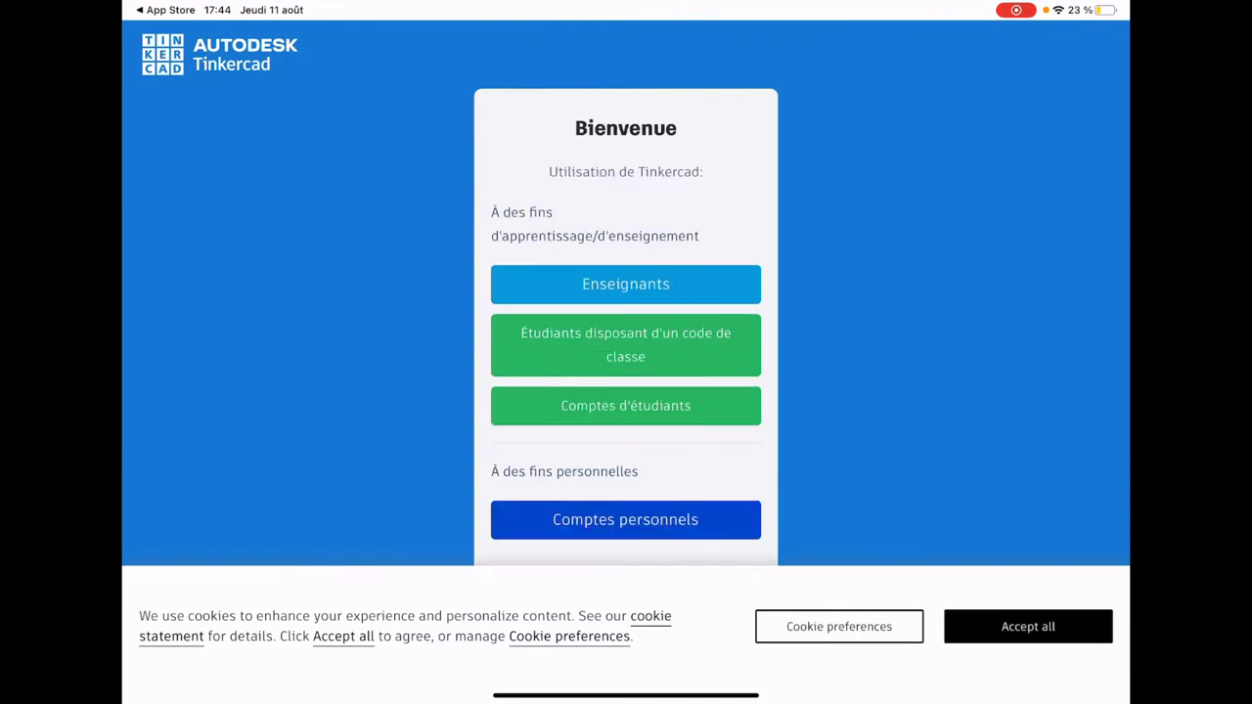
Sign in with a personal account by e-mail or username, open Chaise de cuisine, and accept all cookies
left_click(625, 520)
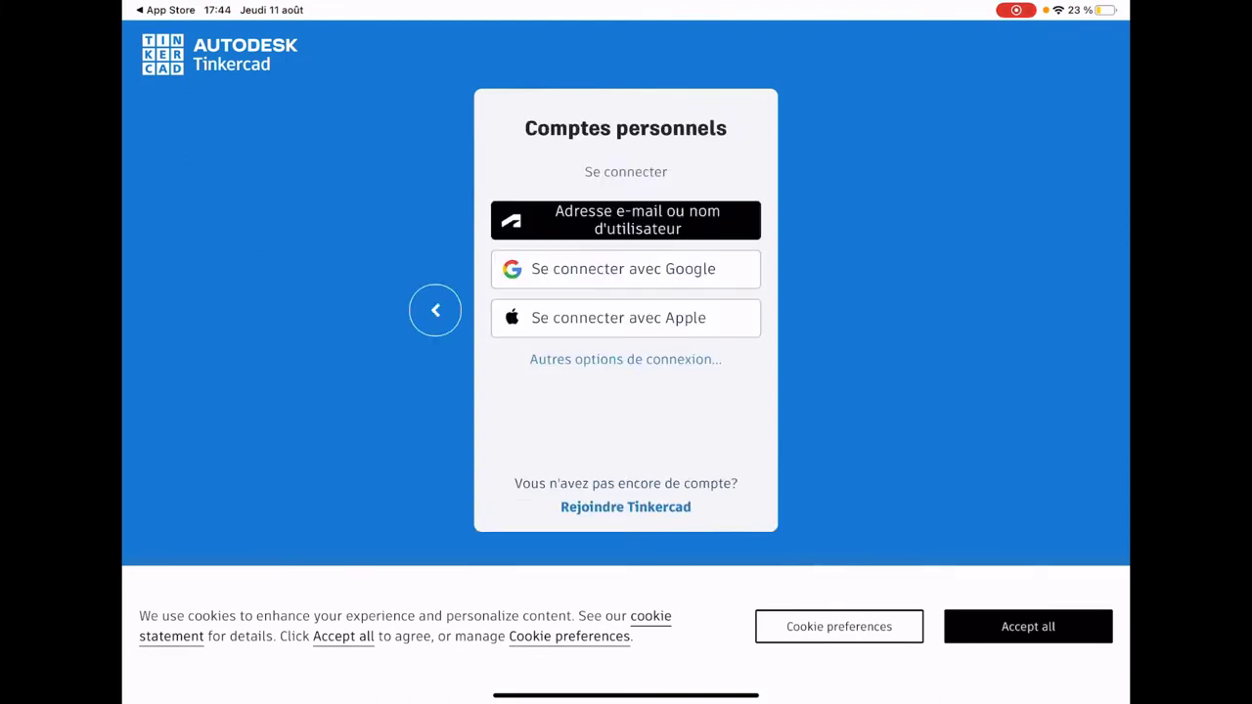
left_click(626, 220)
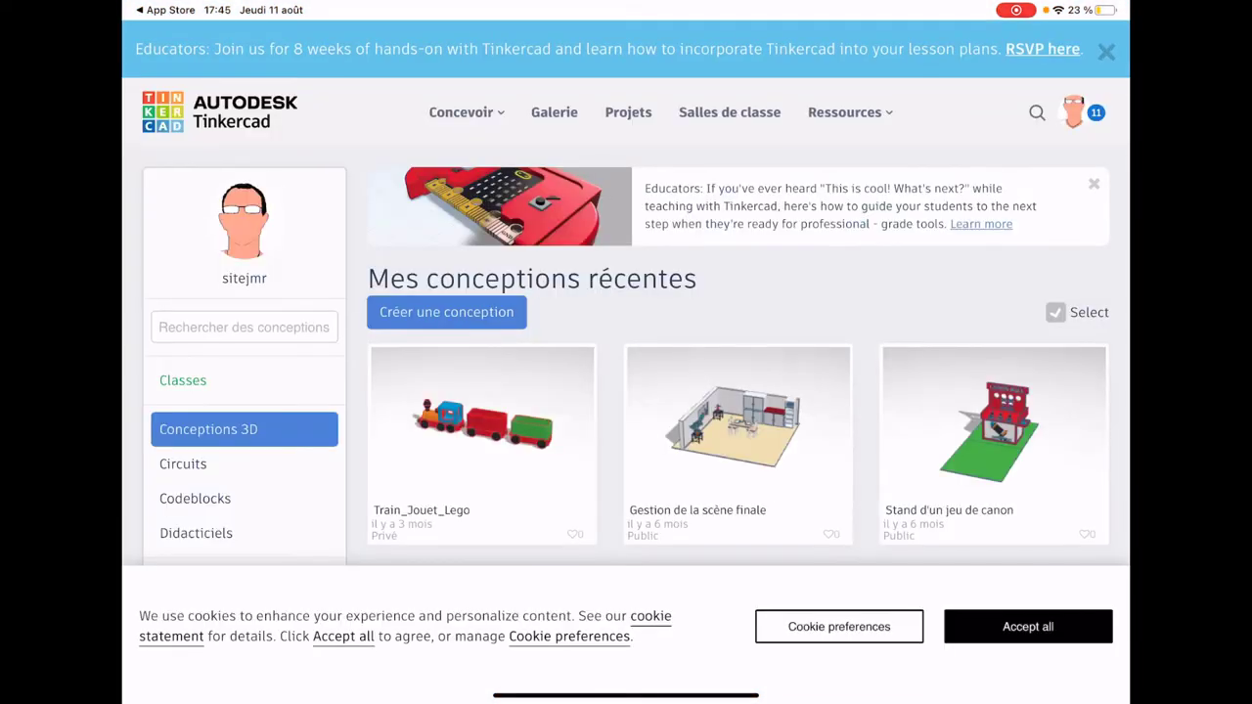
scroll(626, 392, "down", 8)
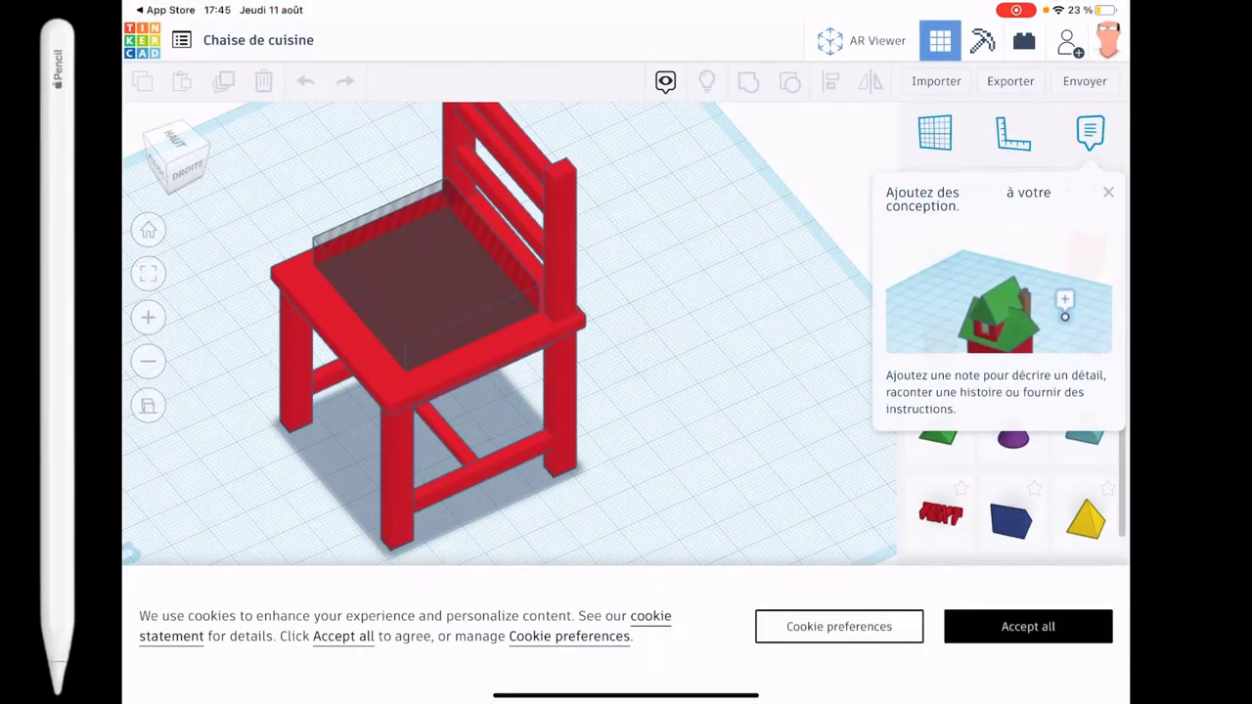
left_click(161, 174)
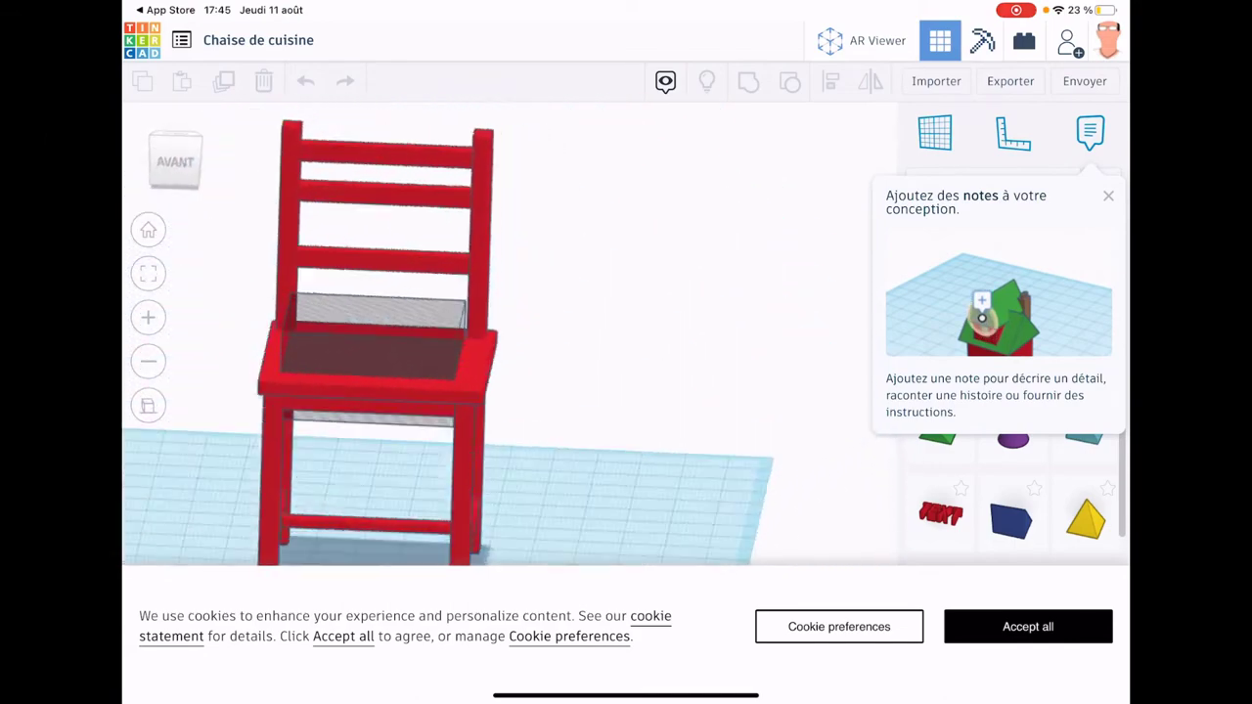
left_click(1027, 626)
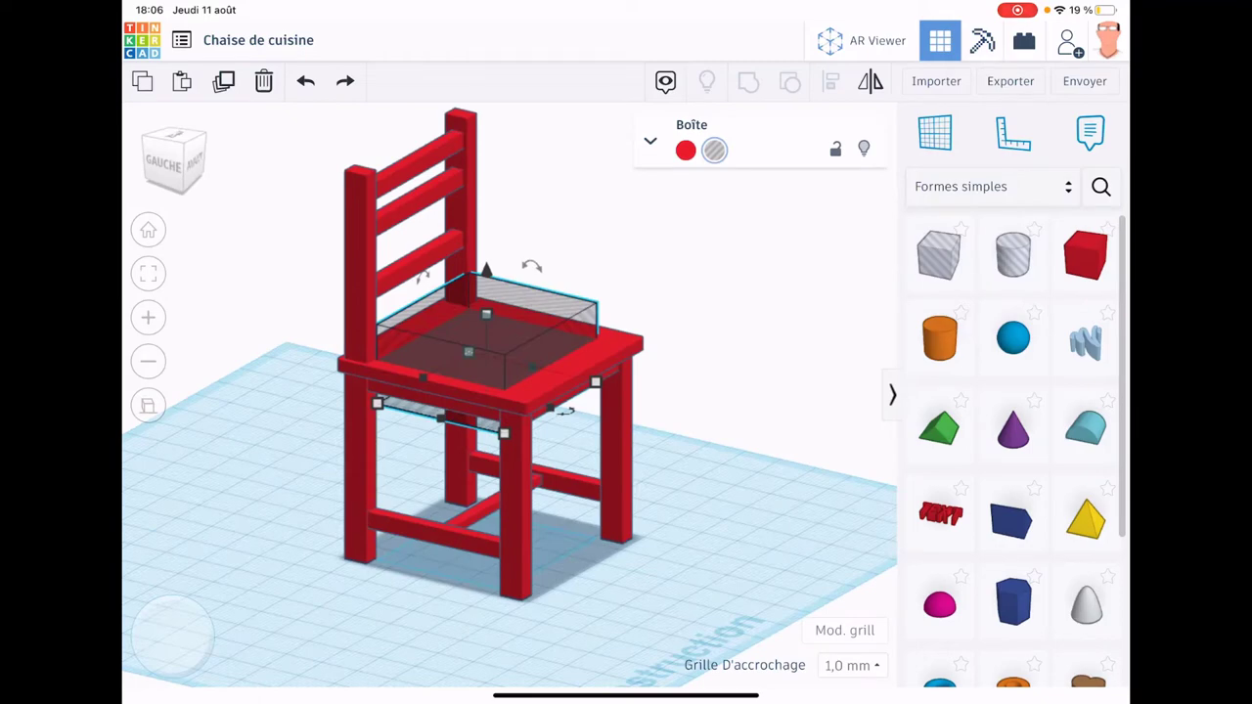
Orbit and zoom to a close, elevated three-quarter view of the red chair and its seat hole box
mouse_move(744, 460)
left_mouse_down()
mouse_move(411, 460)
mouse_move(636, 440)
mouse_move(441, 440)
mouse_move(636, 440)
left_mouse_up()
left_click_drag(440, 440, 636, 441)
scroll(455, 392, "down", 2)
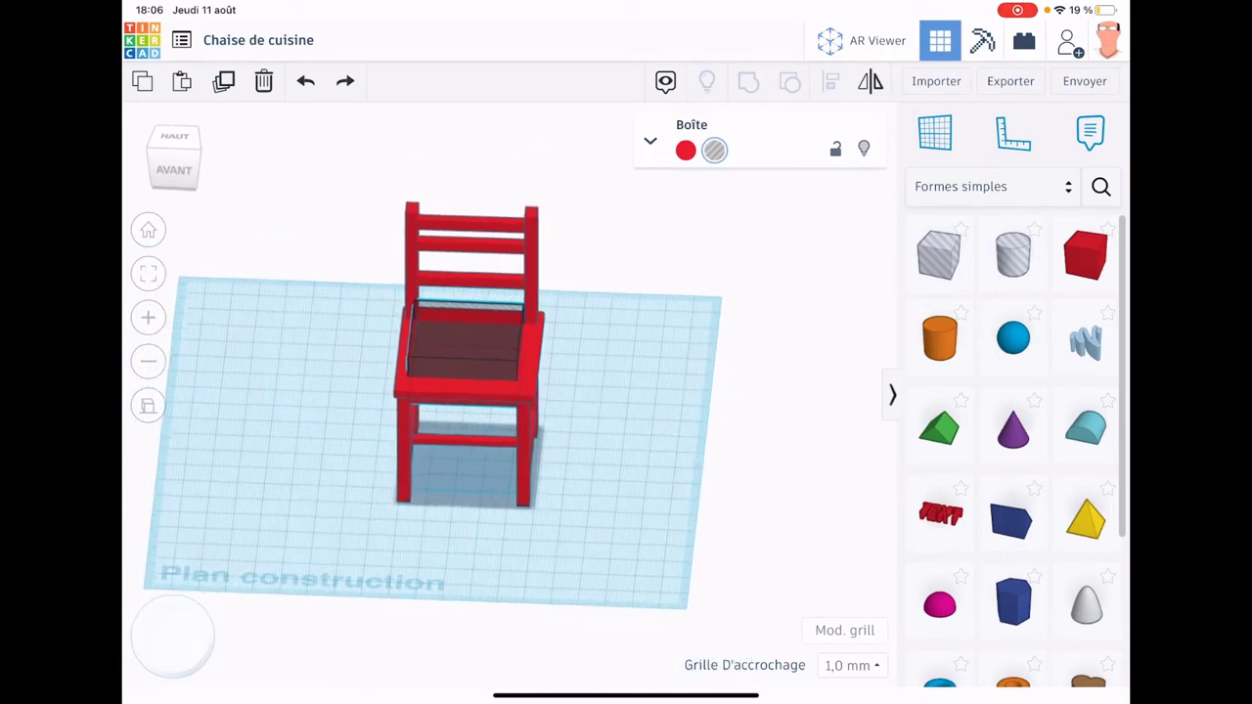
left_click_drag(440, 440, 440, 342)
mouse_move(440, 391)
left_mouse_down()
mouse_move(402, 440)
mouse_move(607, 421)
mouse_move(519, 441)
left_mouse_up()
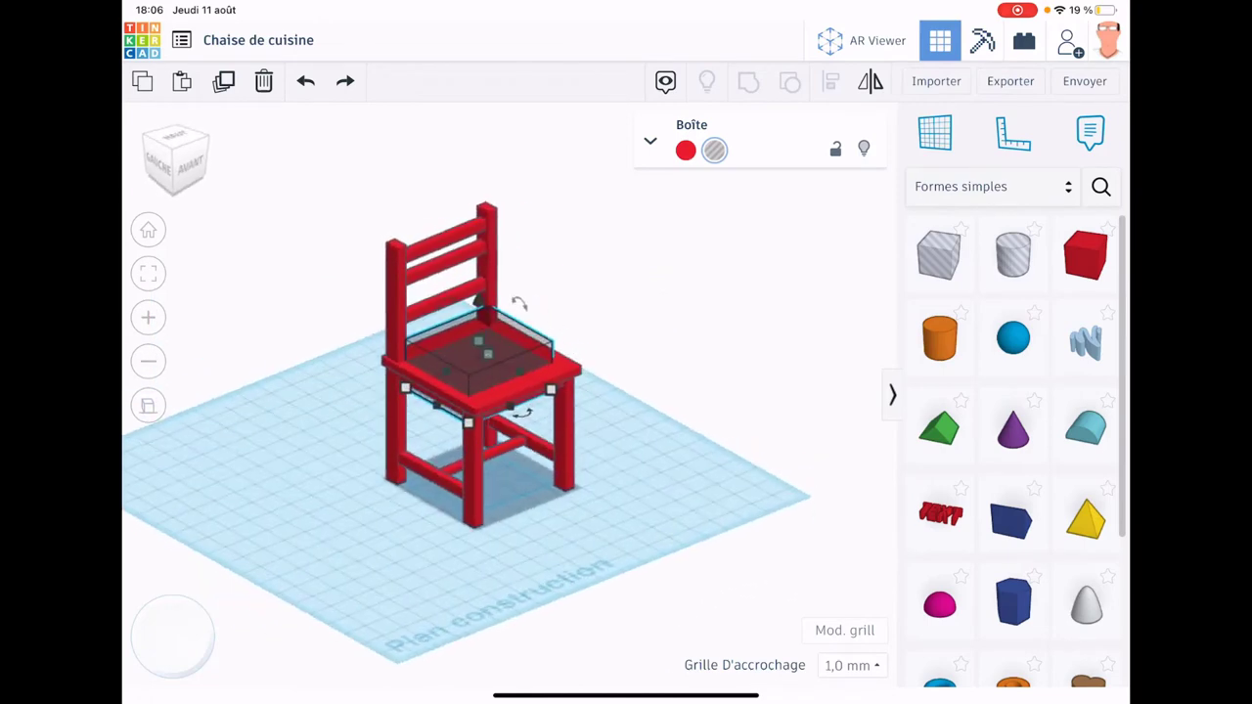
scroll(489, 371, "up", 3)
scroll(489, 372, "down", 3)
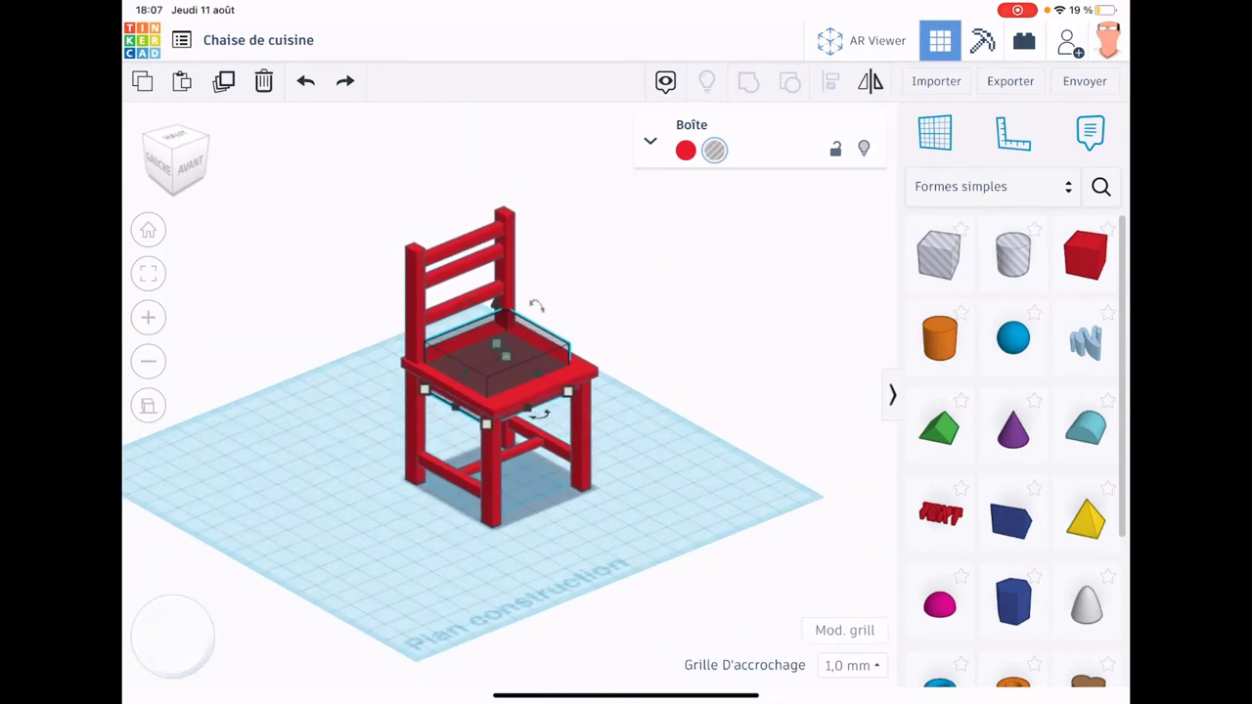
mouse_move(489, 440)
left_mouse_down()
mouse_move(548, 392)
mouse_move(490, 440)
mouse_move(430, 404)
mouse_move(513, 395)
left_mouse_up()
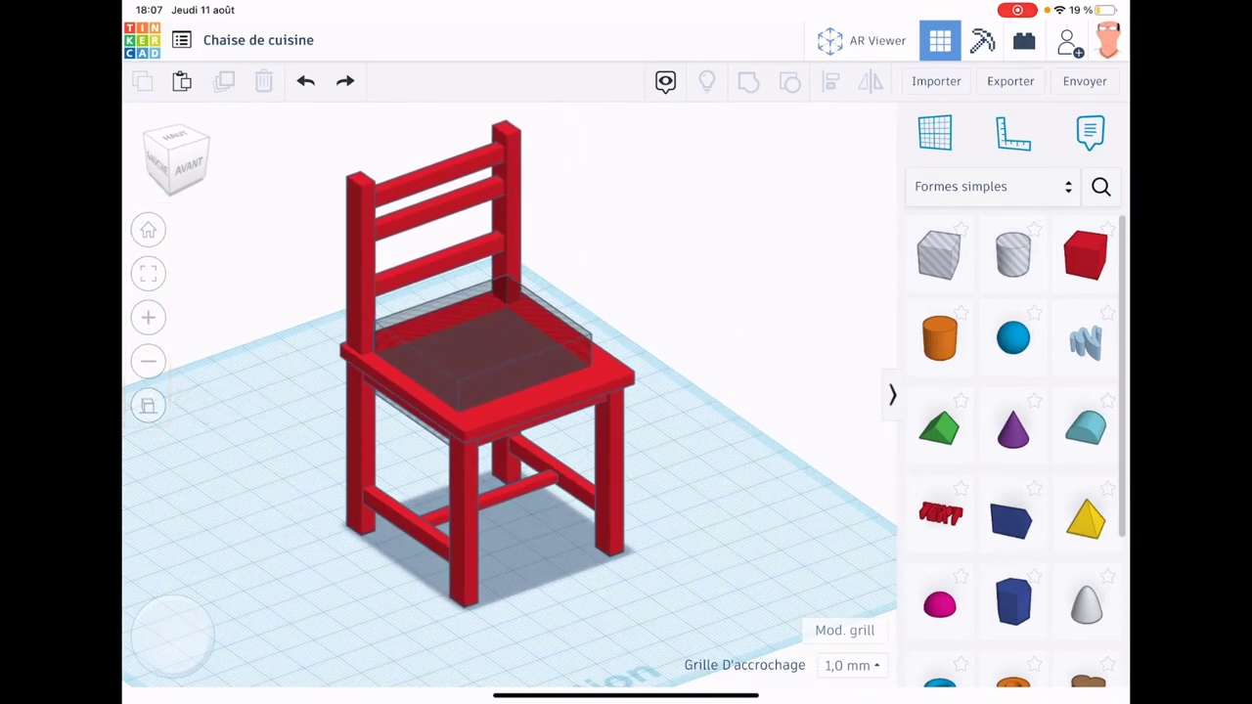
Place a red box beside the chair and scale it evenly to about 42 mm
left_click(172, 636)
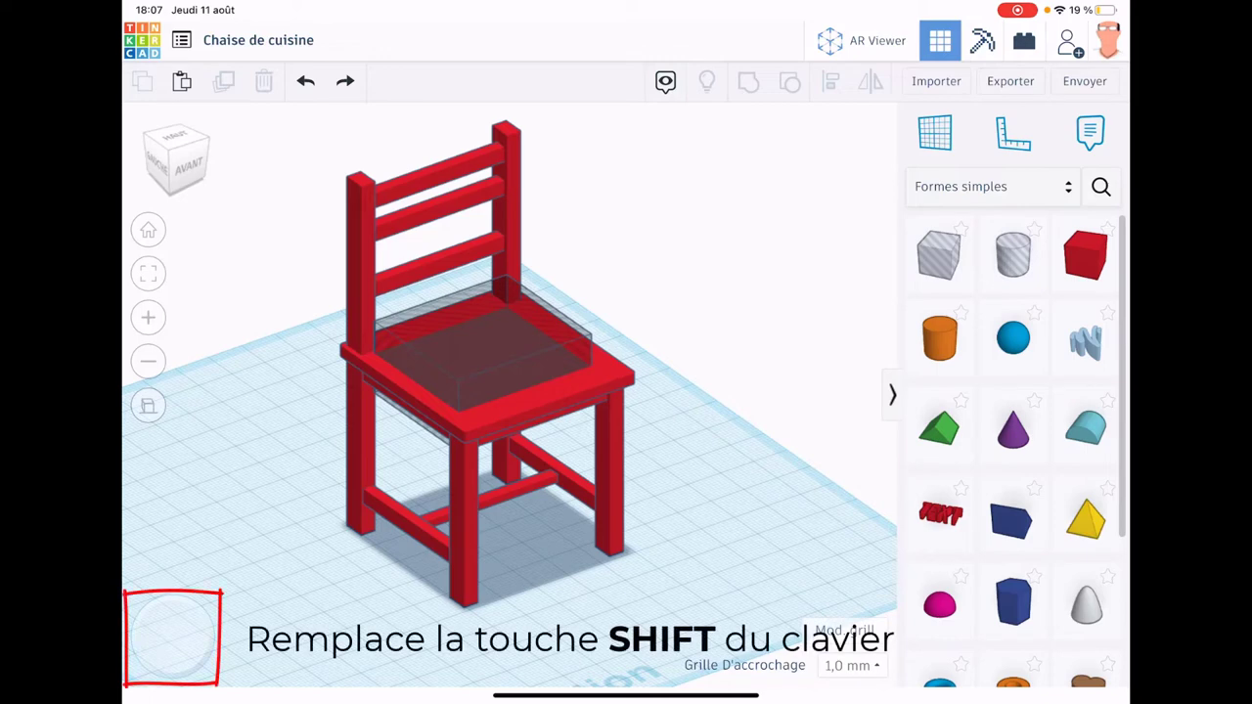
left_click(1086, 255)
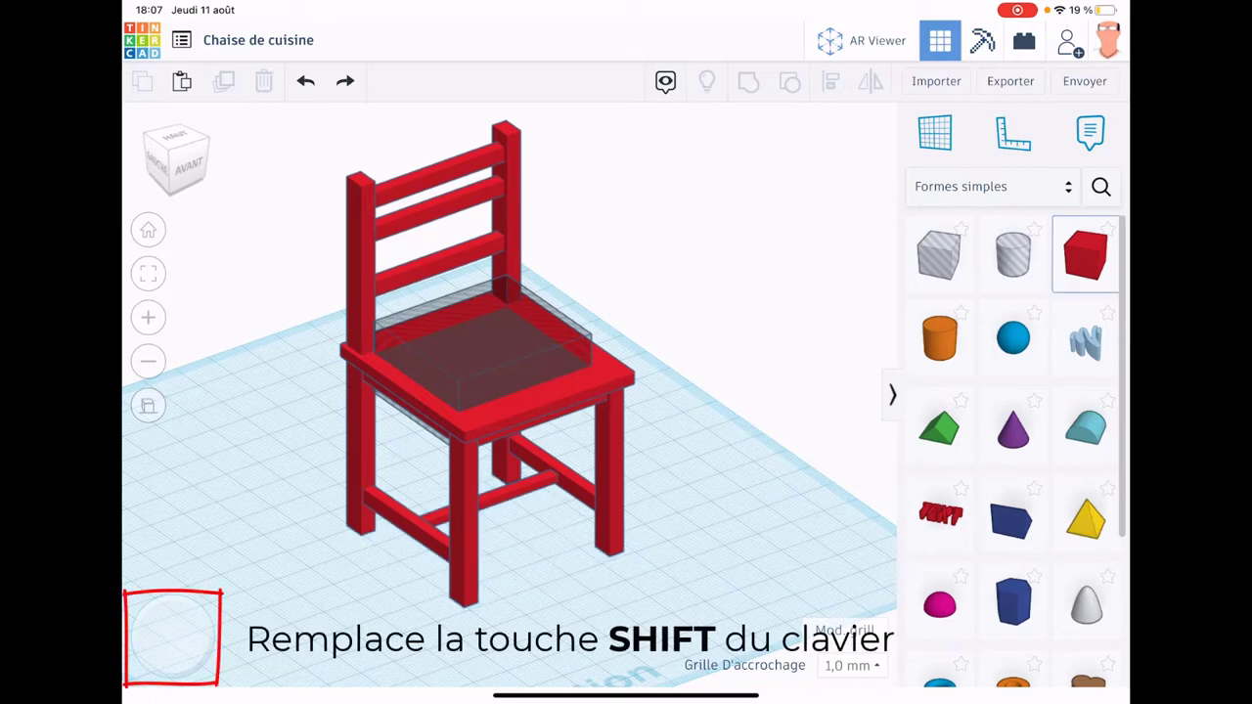
left_click_drag(1086, 255, 773, 499)
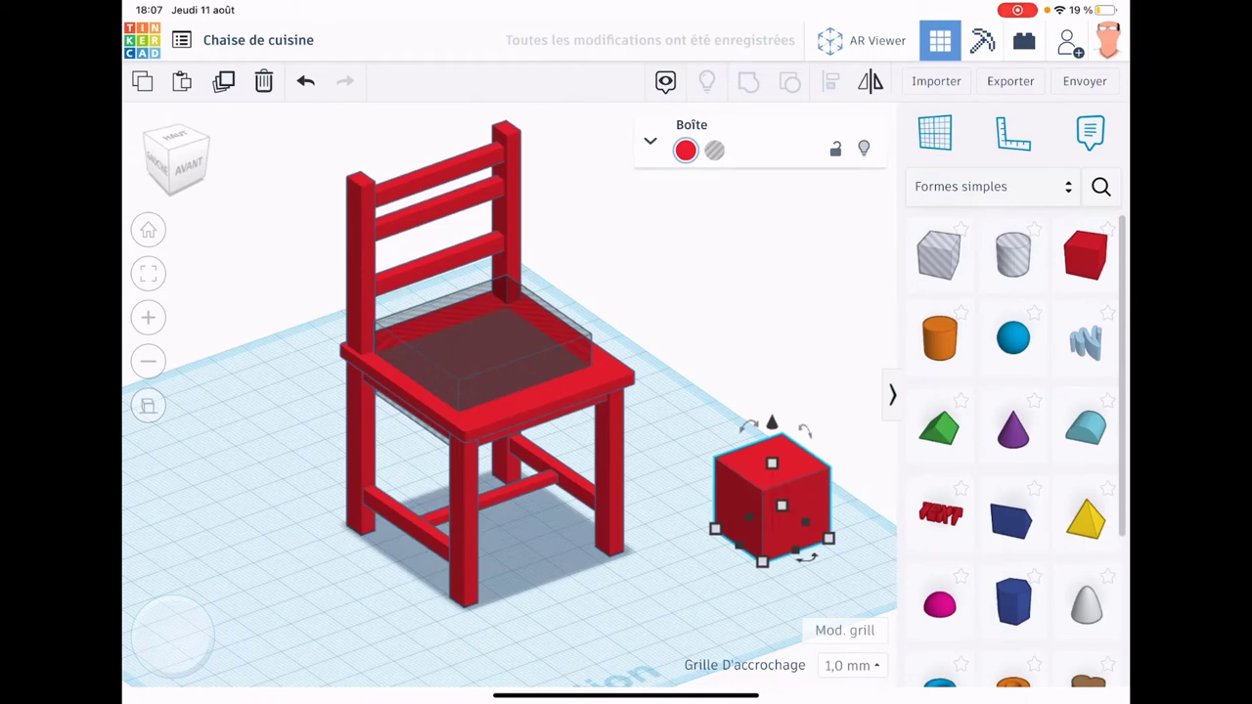
left_click(828, 538)
mouse_move(857, 521)
left_mouse_down()
mouse_move(854, 541)
mouse_move(817, 528)
left_mouse_up()
left_click_drag(489, 440, 440, 294)
left_click(173, 636)
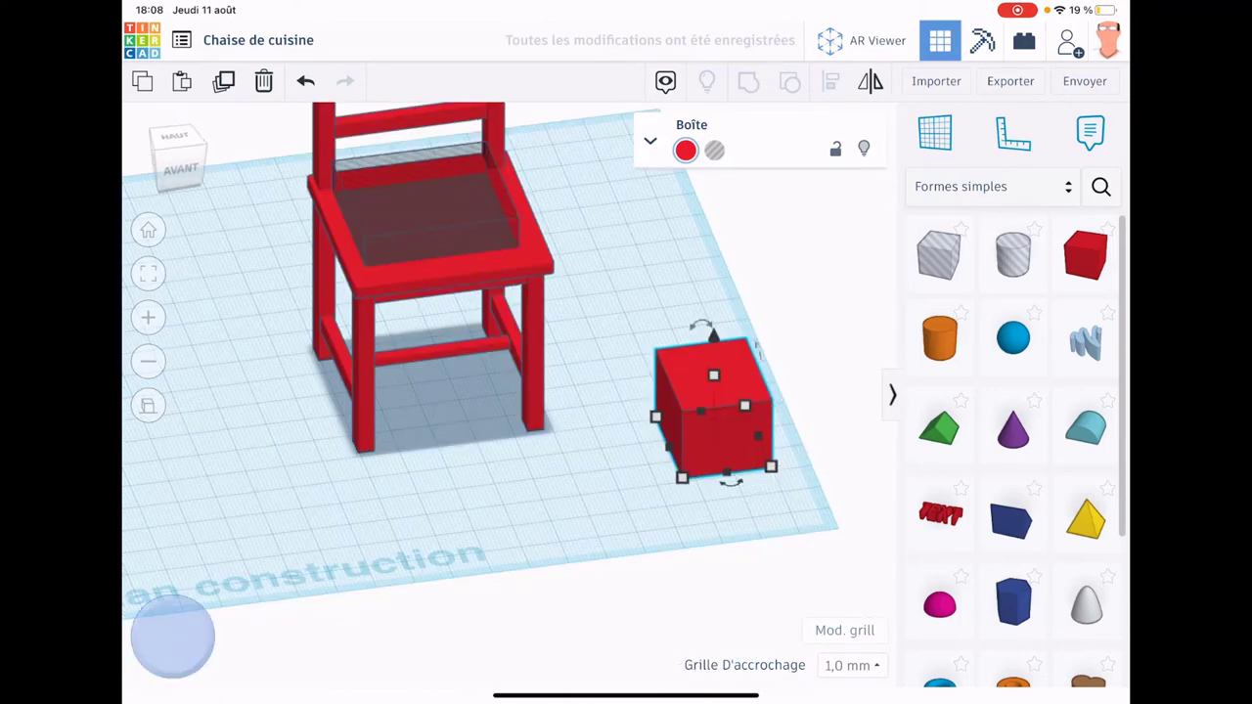
mouse_move(771, 466)
left_mouse_down()
mouse_move(866, 508)
mouse_move(727, 442)
mouse_move(802, 495)
mouse_move(878, 512)
mouse_move(736, 453)
mouse_move(852, 505)
mouse_move(772, 476)
mouse_move(818, 486)
left_mouse_up()
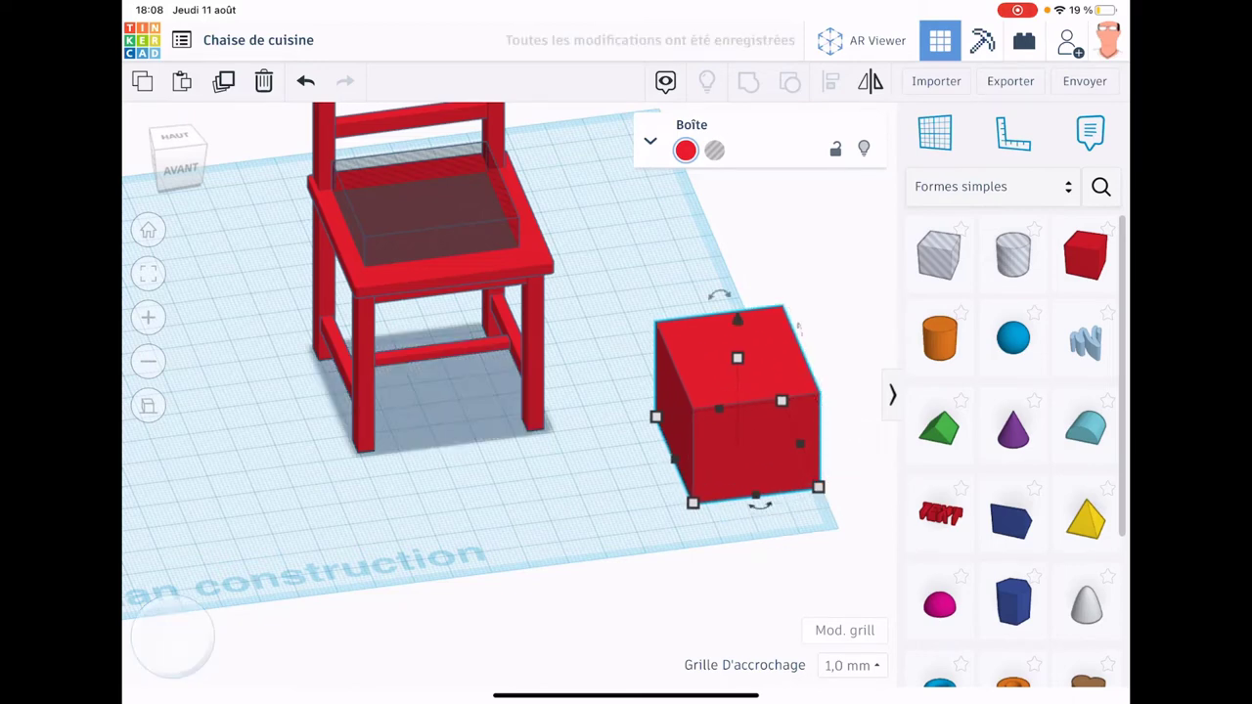
Rotate the red box -45° around its vertical axis using snapped steps
mouse_move(759, 504)
left_mouse_down()
mouse_move(723, 534)
mouse_move(759, 533)
left_mouse_up()
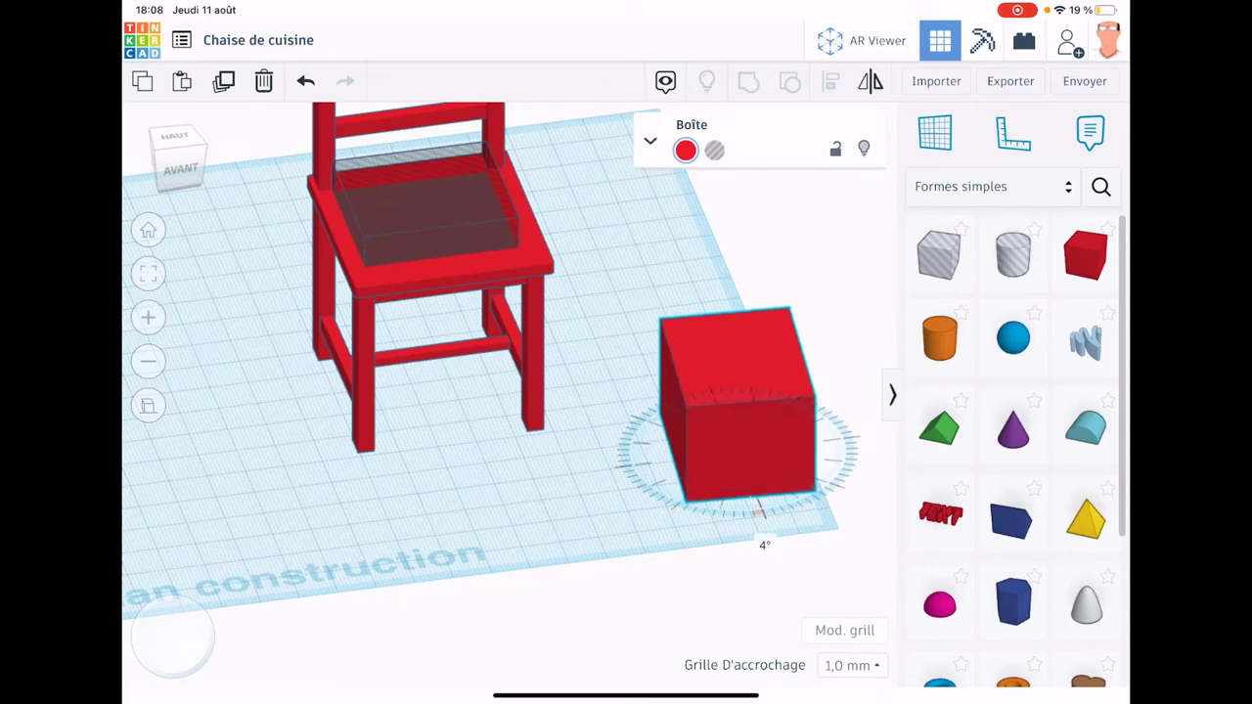
left_click_drag(758, 533, 722, 533)
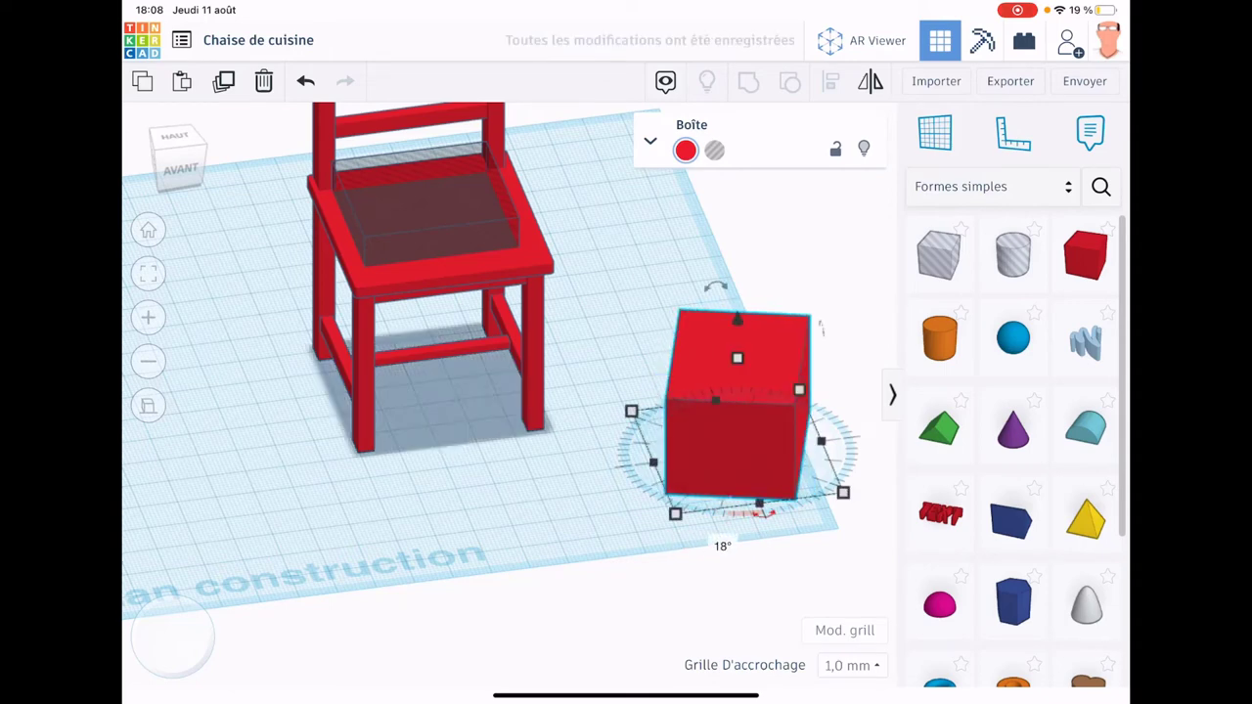
left_click(173, 637)
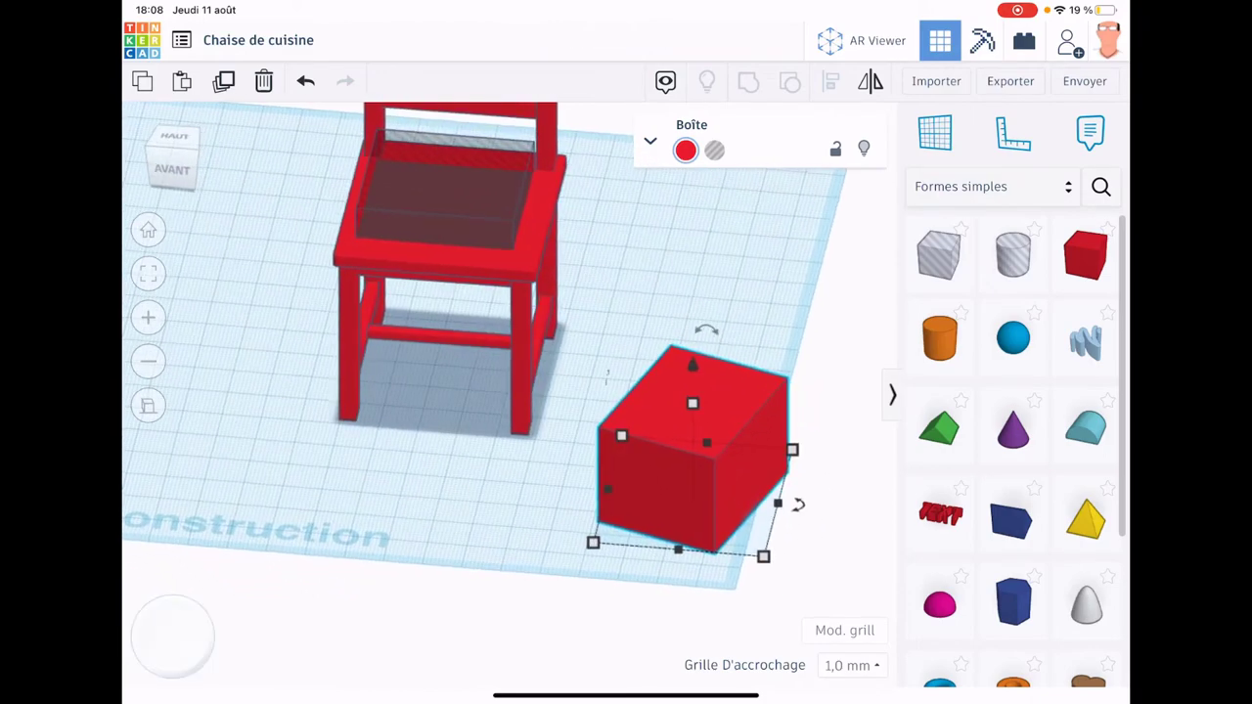
mouse_move(797, 504)
left_mouse_down()
mouse_move(805, 579)
mouse_move(668, 593)
mouse_move(827, 563)
mouse_move(832, 509)
mouse_move(827, 563)
mouse_move(671, 585)
left_mouse_up()
scroll(465, 332, "down", 3)
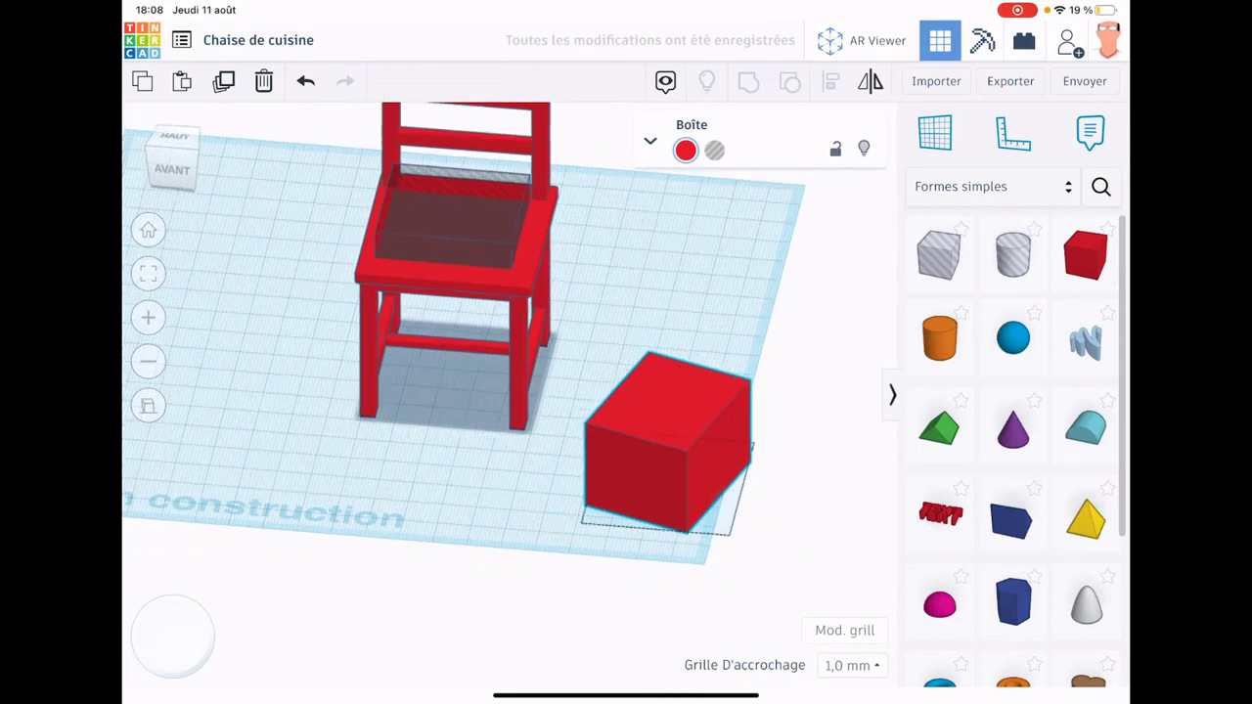
scroll(465, 333, "down", 3)
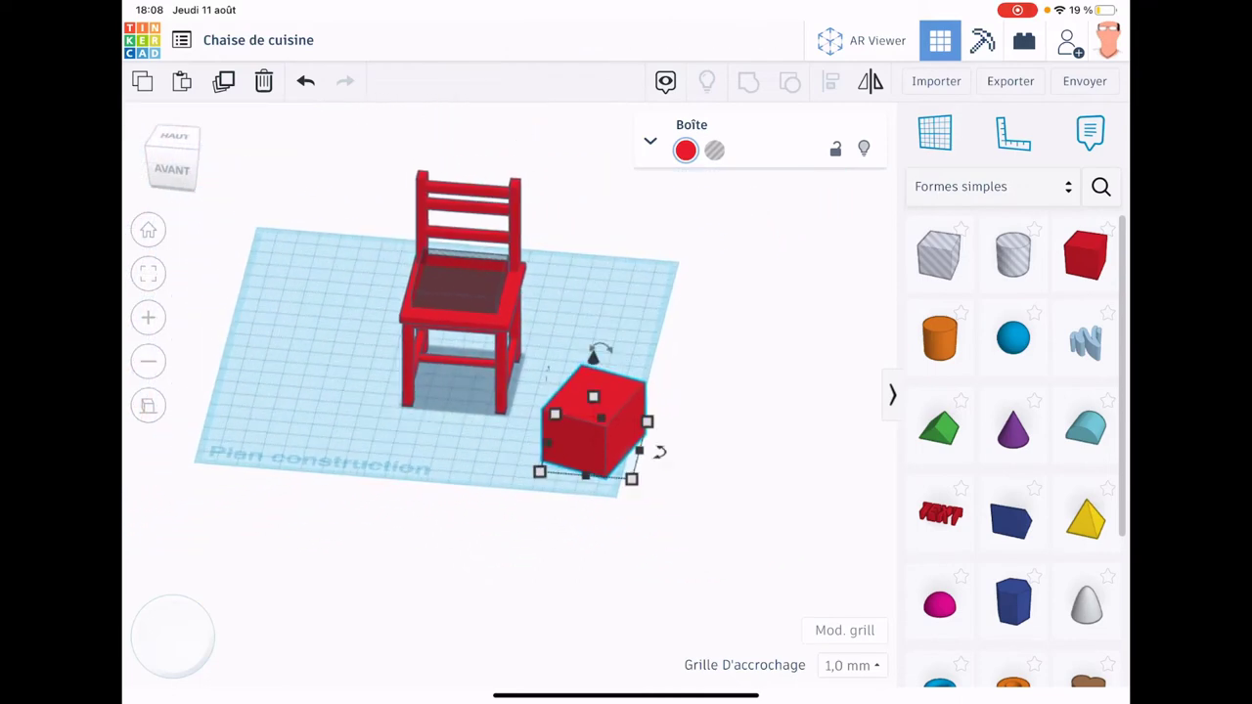
Delete the added red box and the transparent seat hole box, leaving only the chair
left_click(264, 81)
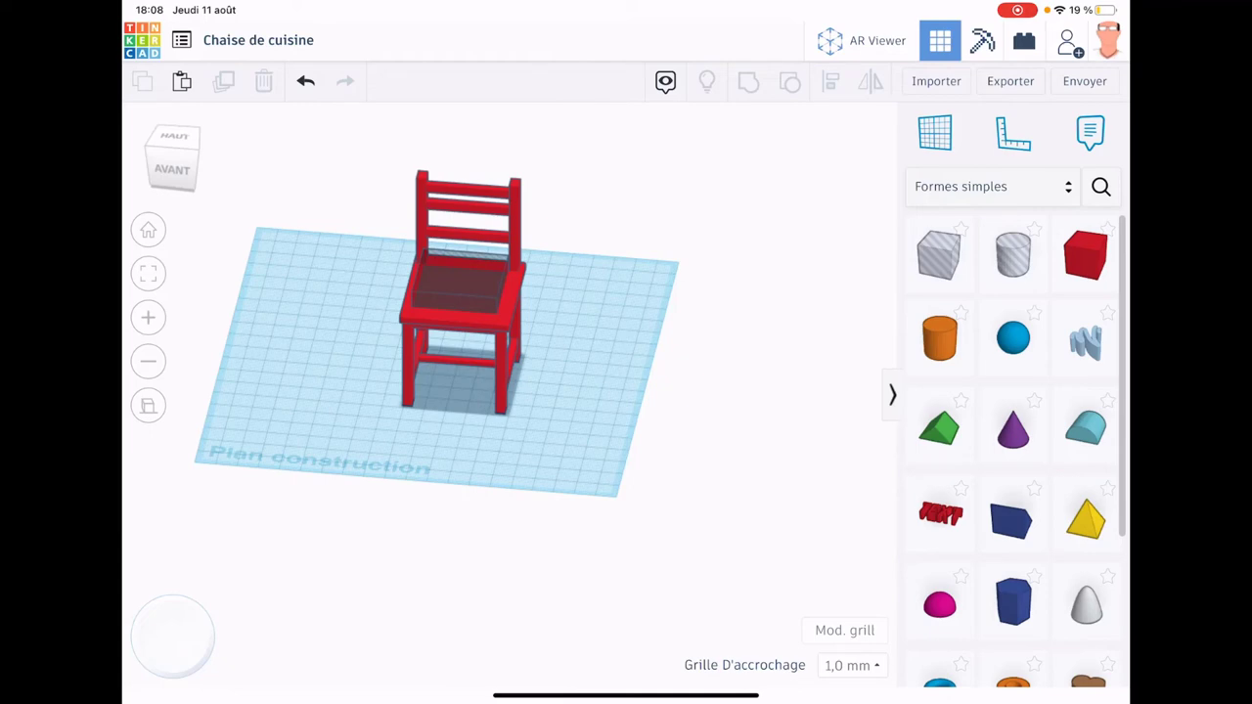
left_click(460, 288)
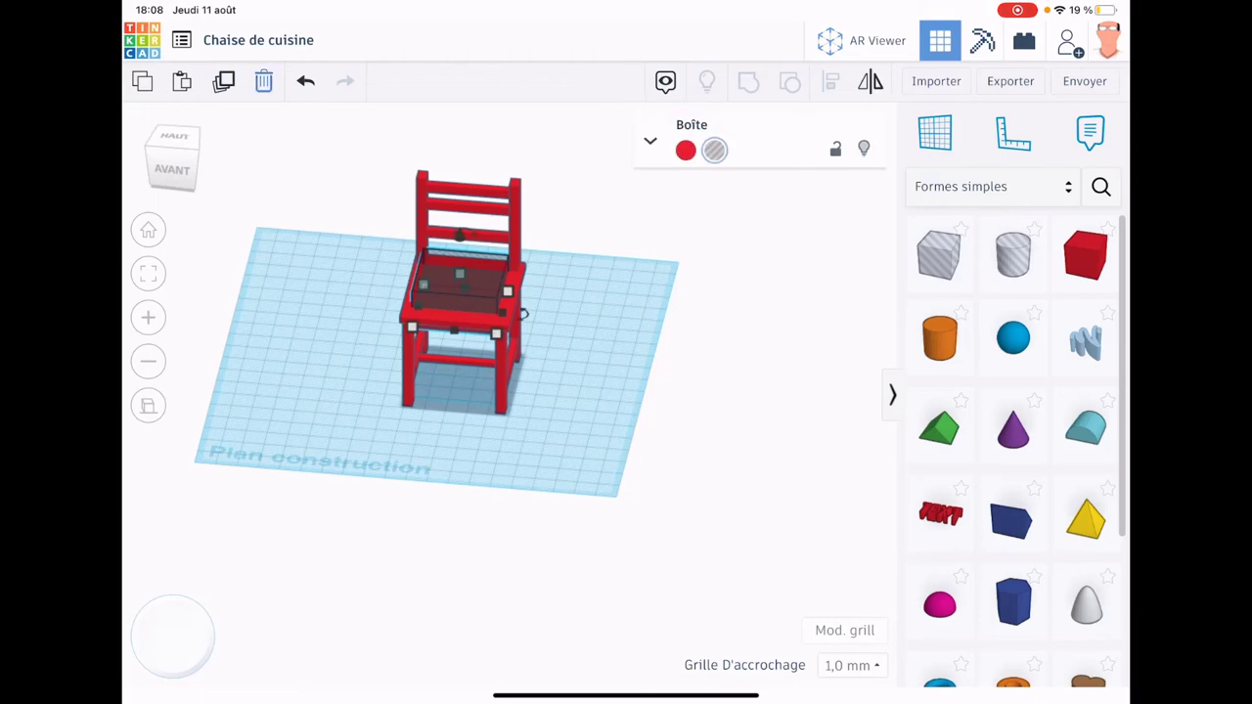
key("Escape")
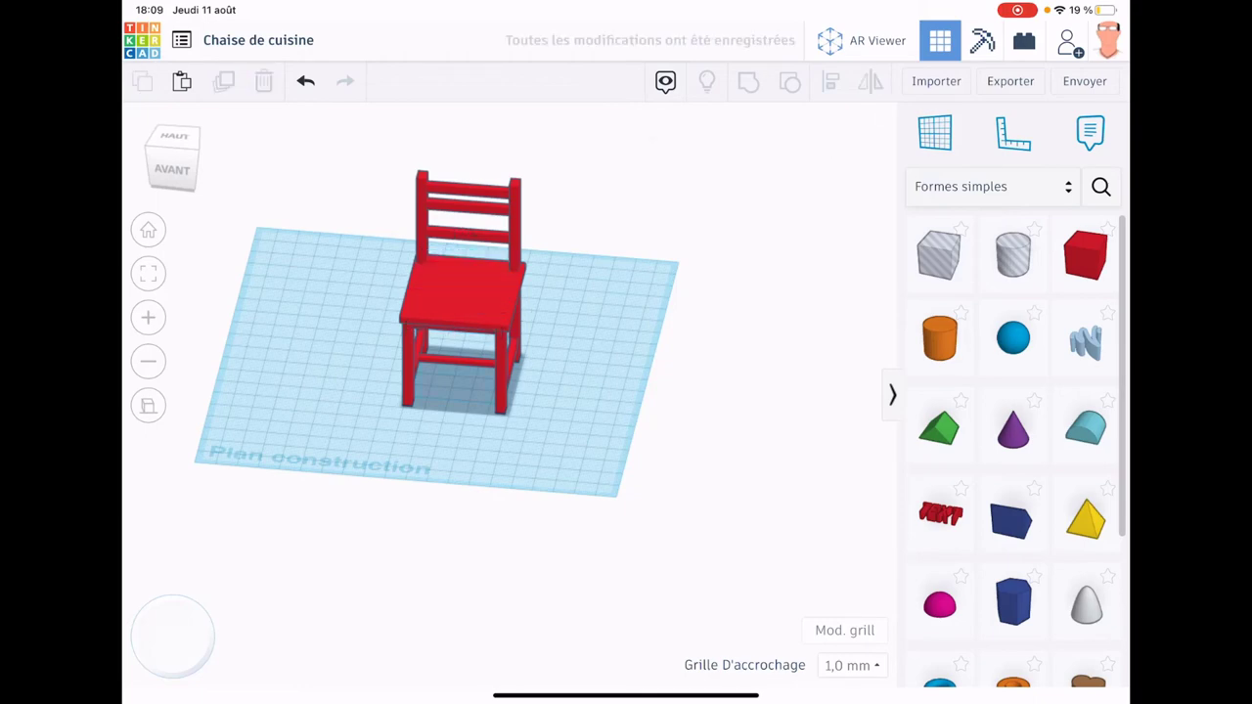
left_click(861, 40)
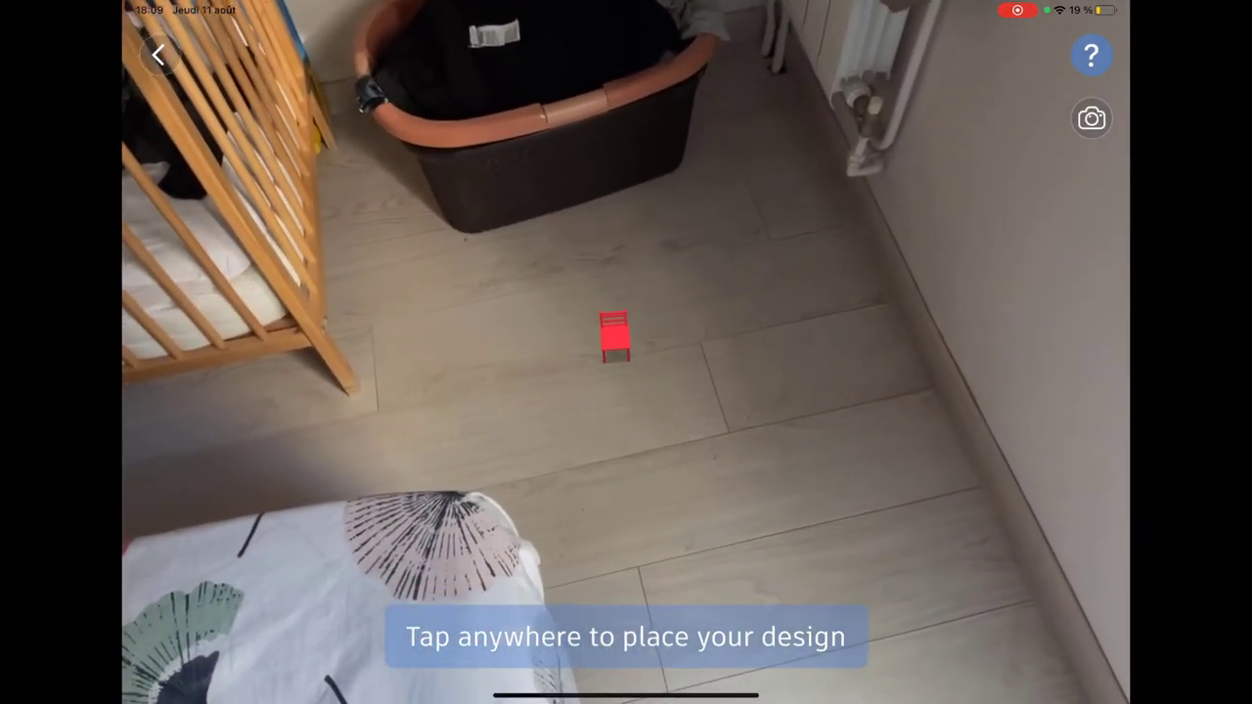
Place the red chair full size on the room floor in the AR view
left_click(606, 333)
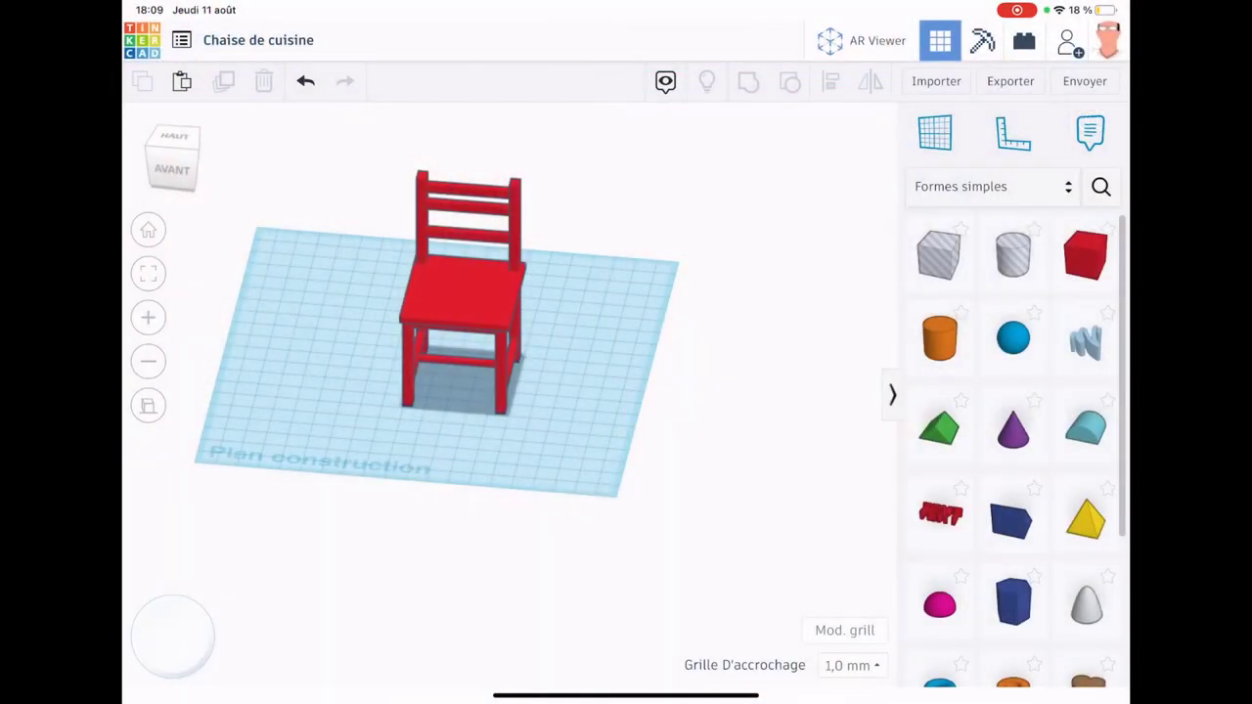
Orbit the view to see the solid red chair from another side
mouse_move(724, 411)
left_mouse_down()
mouse_move(626, 431)
mouse_move(754, 401)
left_mouse_up()
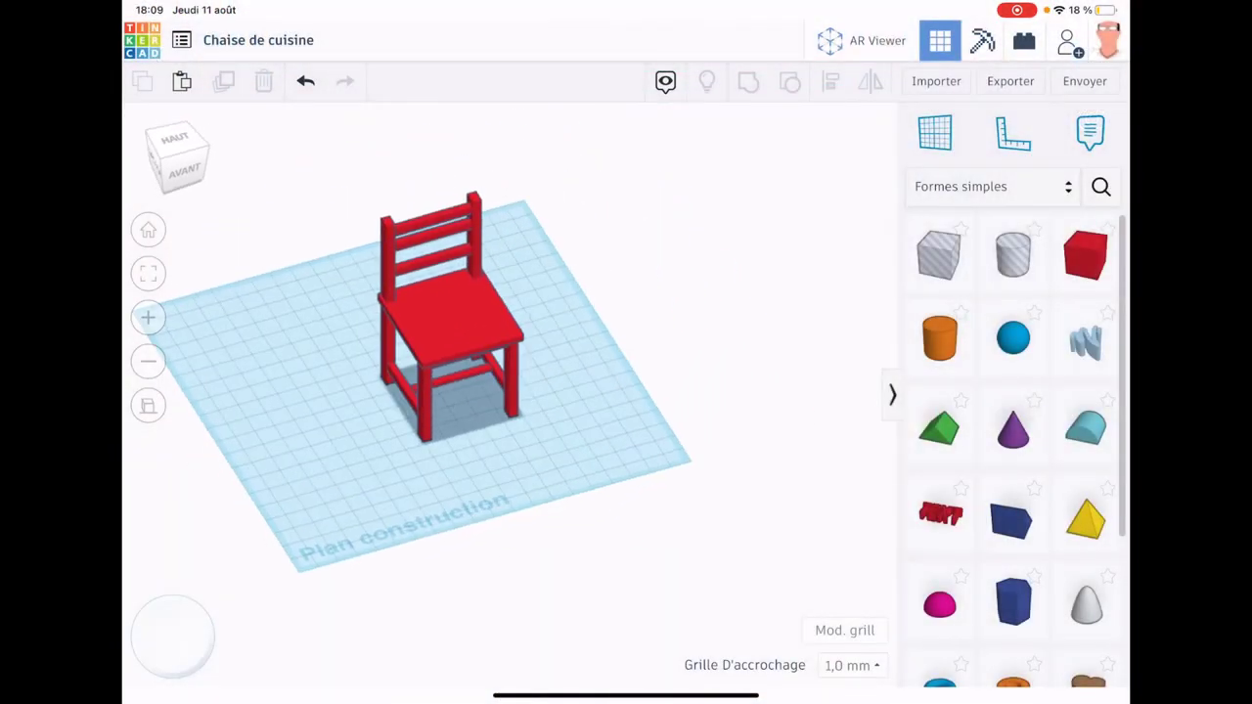